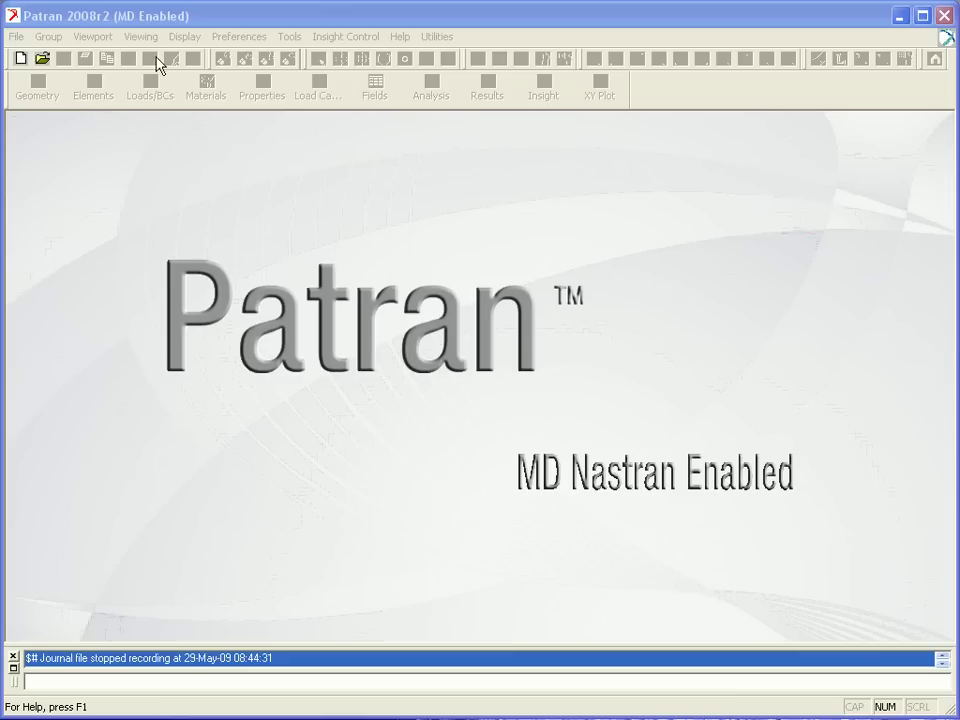
Step: Create a new database named contact.db
left_click(16, 36)
left_click(30, 57)
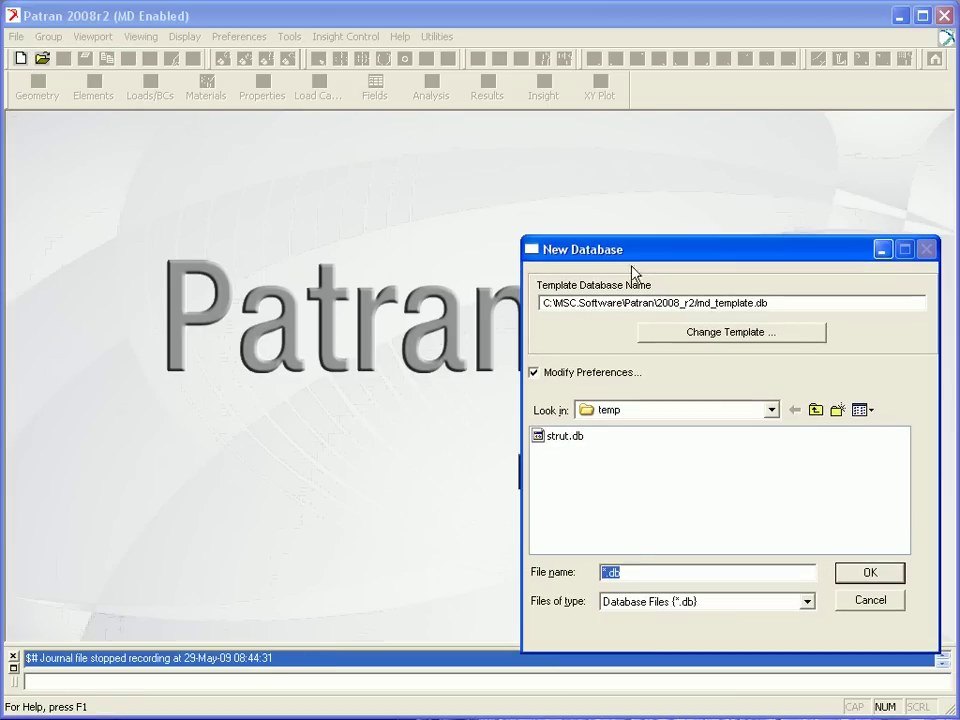
type("contact")
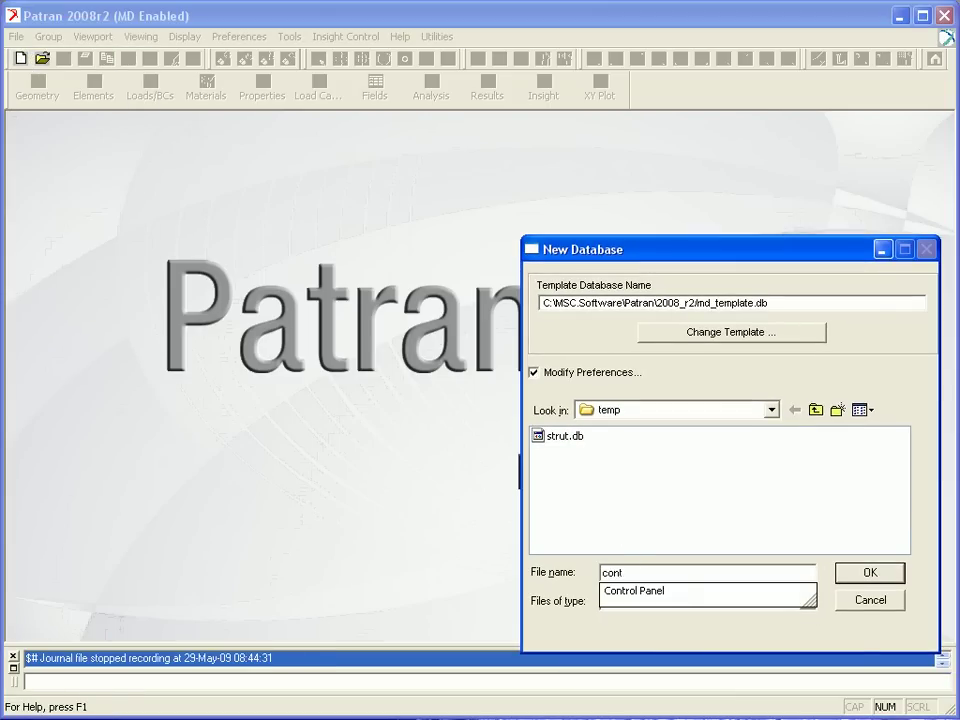
left_click(853, 578)
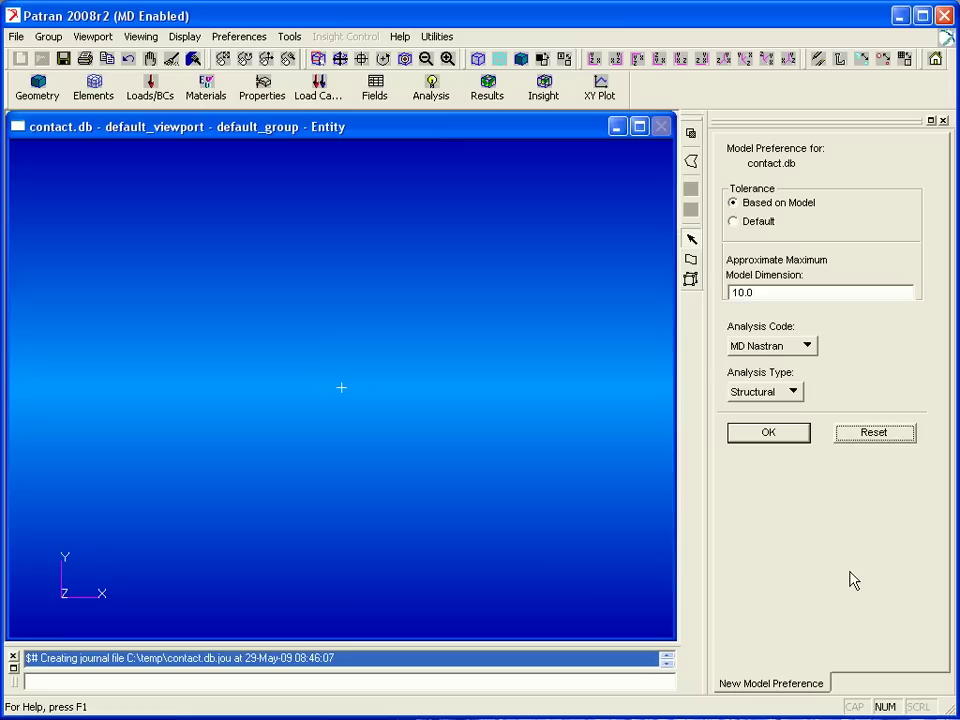
Step: Import Training/NAS120_Files_r3/plate-contact.bdf as MD Nastran input and dismiss the summary
left_click(15, 36)
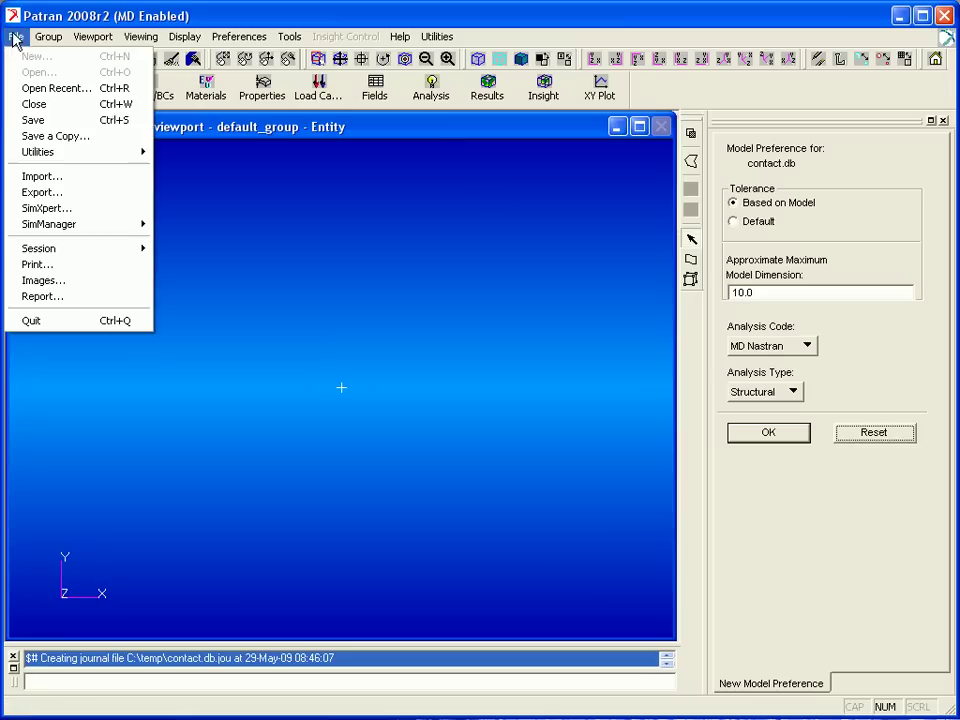
left_click(45, 176)
left_click(866, 106)
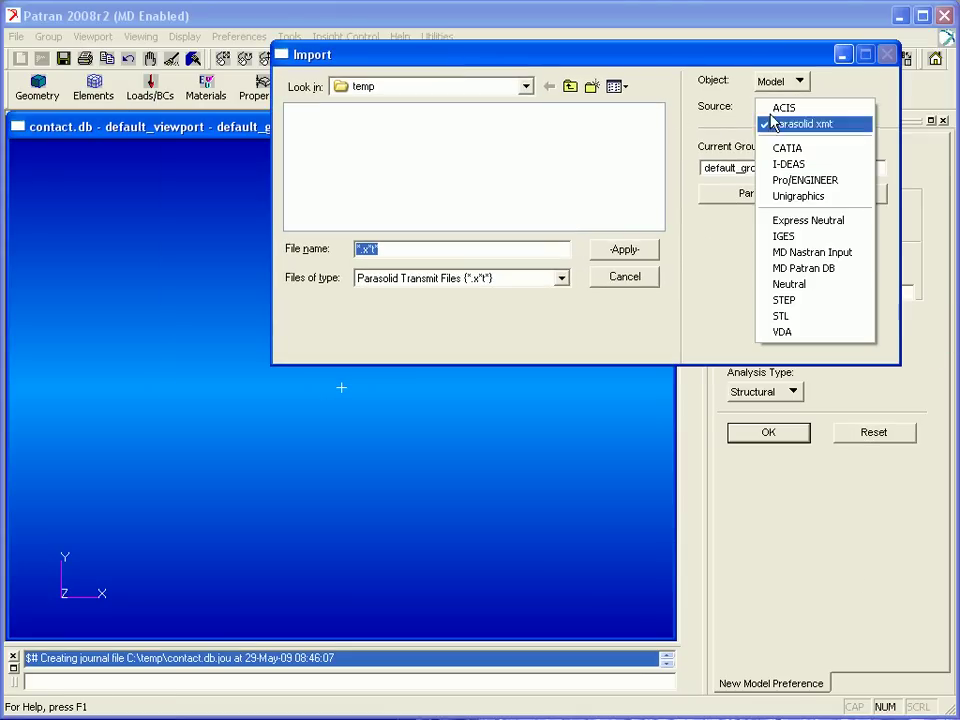
left_click(814, 251)
left_click(525, 87)
left_click(370, 151)
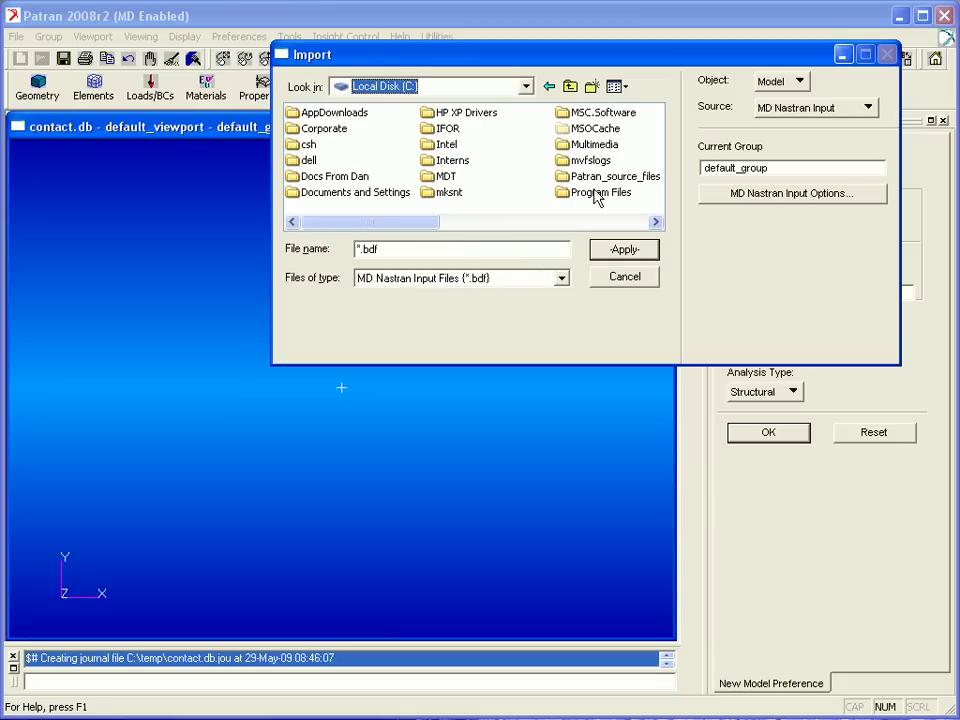
double_click(588, 146)
double_click(370, 146)
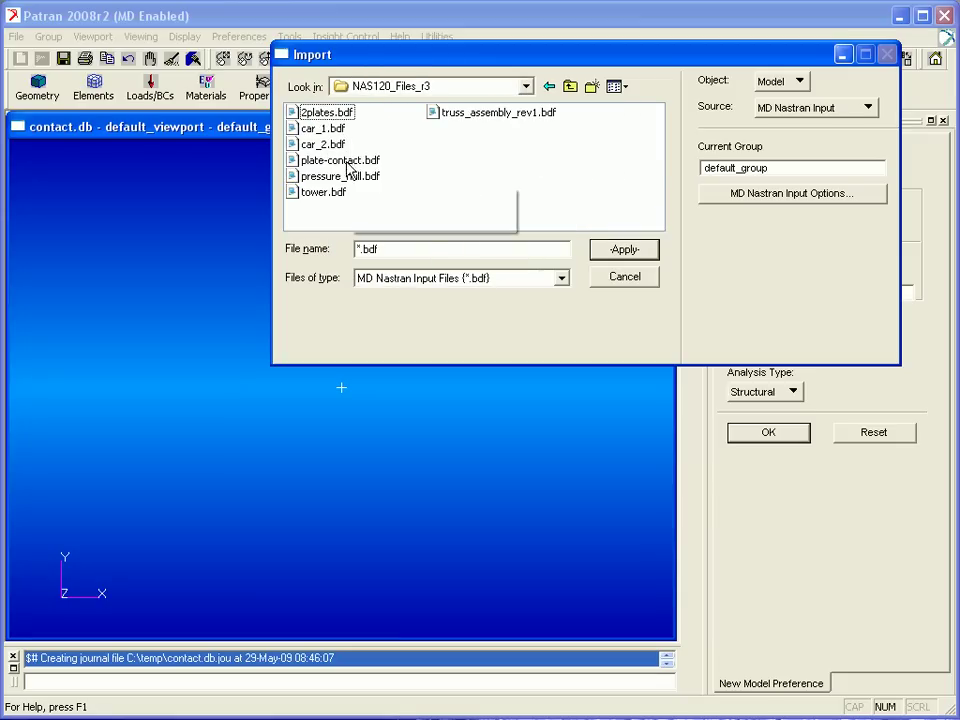
left_click(340, 160)
left_click(623, 252)
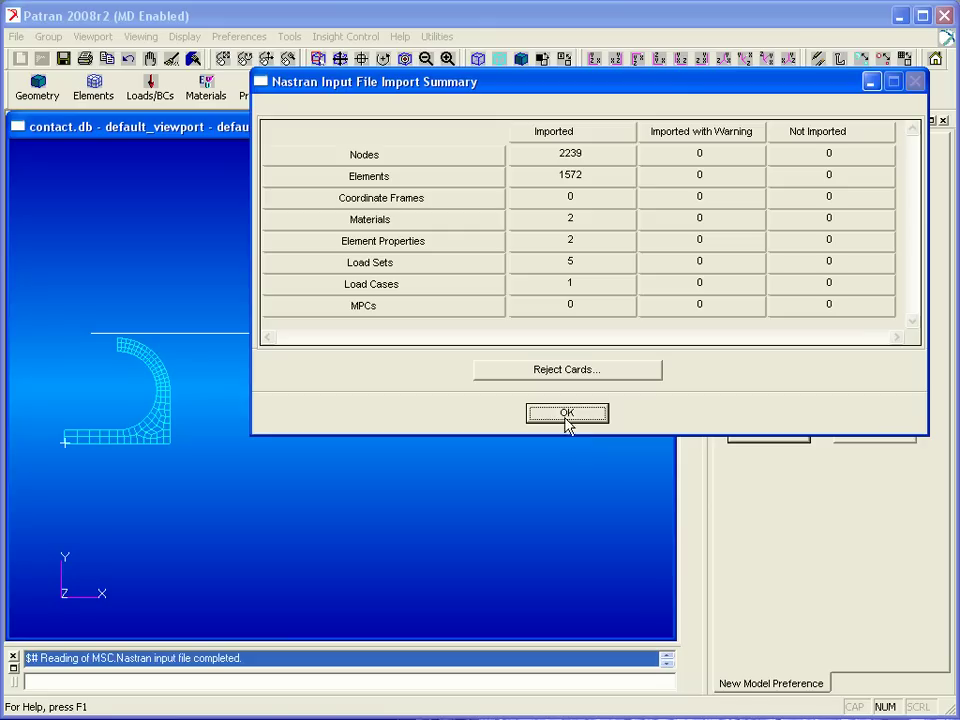
left_click(566, 414)
Step: Show the model smooth shaded in the isometric view
middle_click_drag(500, 415, 471, 444)
left_click(522, 60)
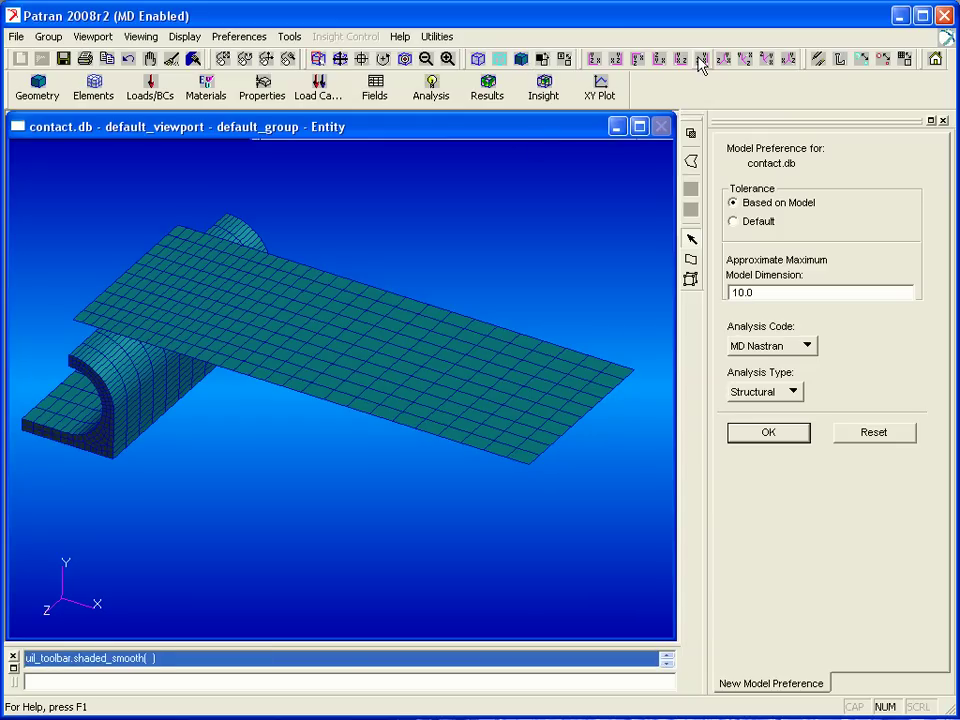
left_click(726, 63)
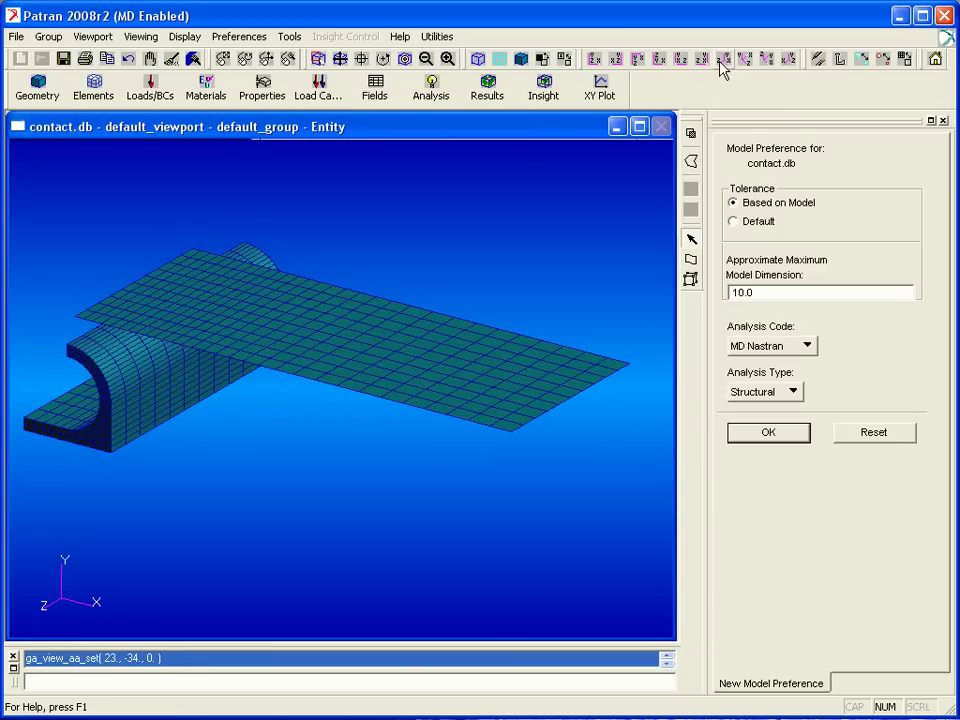
Step: Start an Element Uniform deformable-body contact definition under current load case Untitled.SC1
left_click(153, 90)
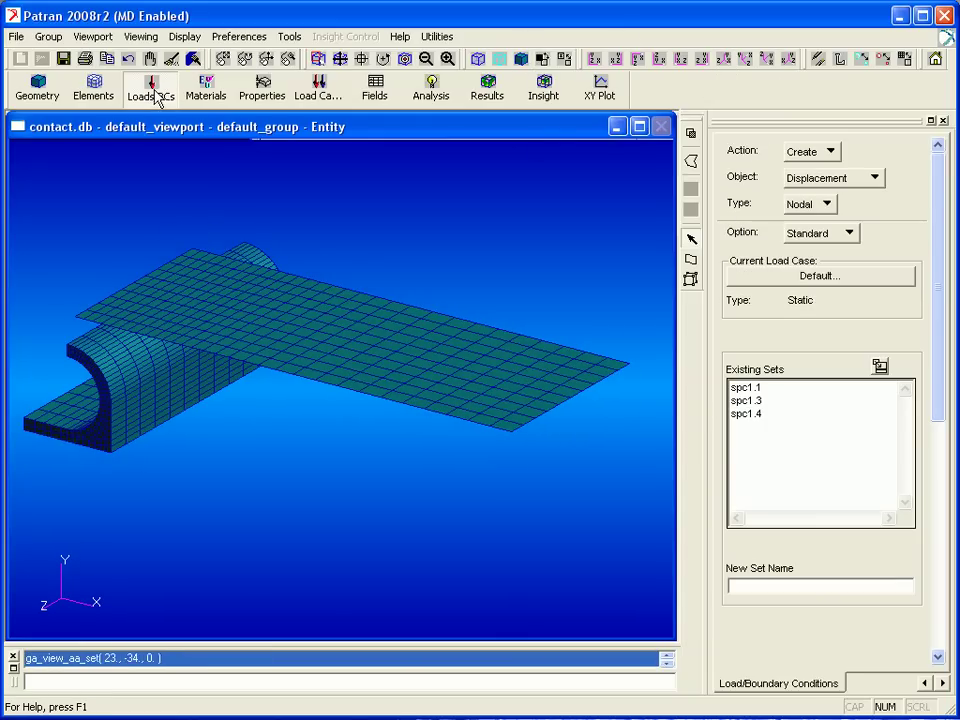
left_click(866, 180)
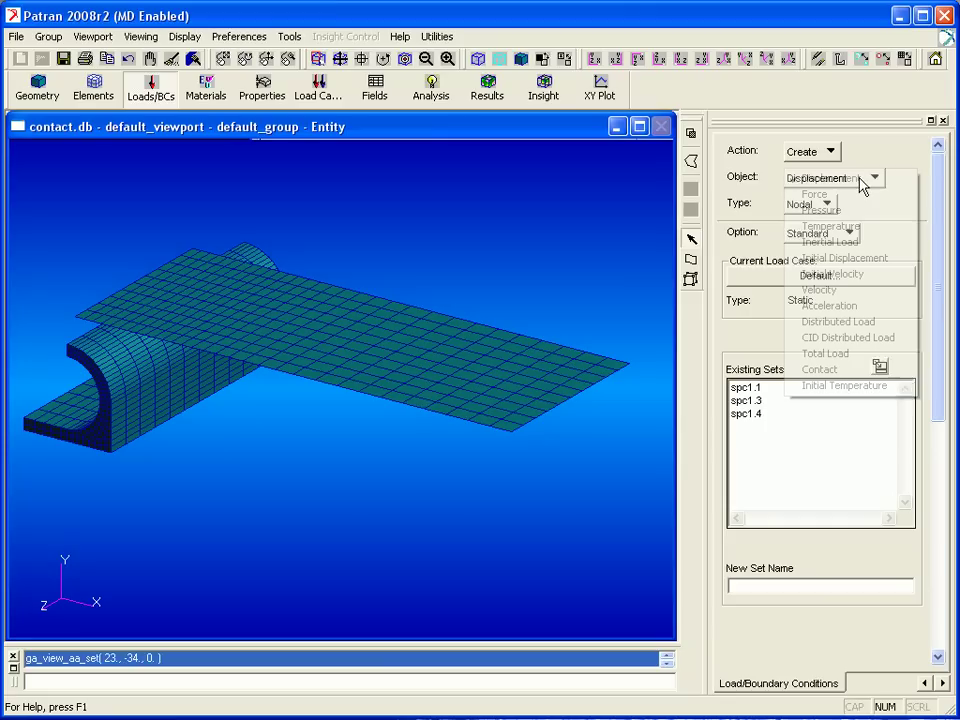
left_click(853, 369)
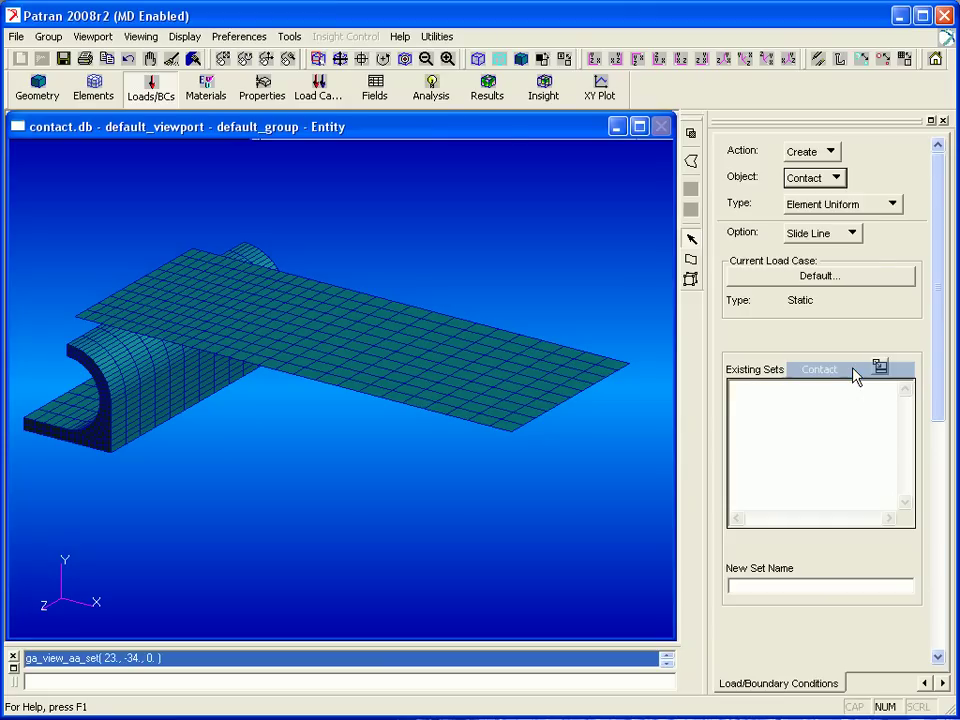
left_click(853, 235)
left_click(855, 251)
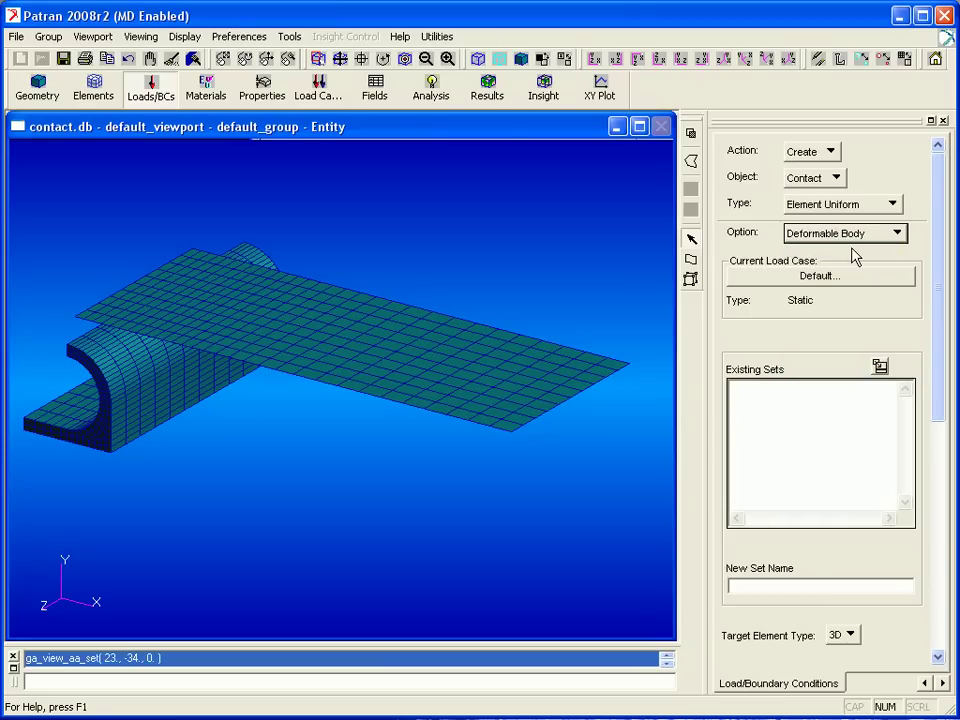
left_click(850, 276)
left_click(760, 218)
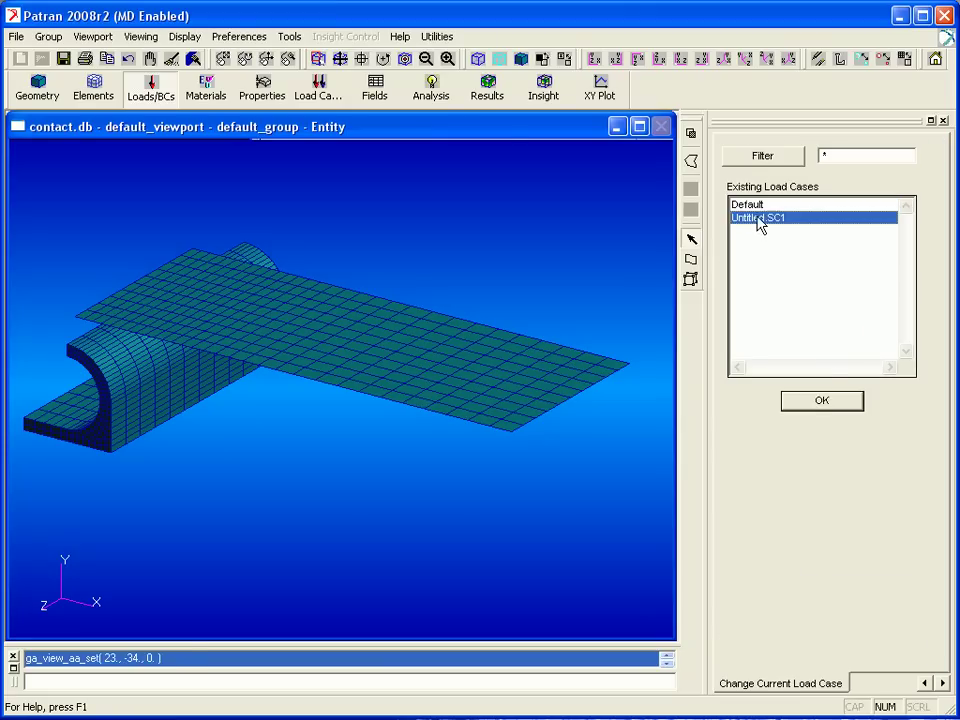
left_click(822, 402)
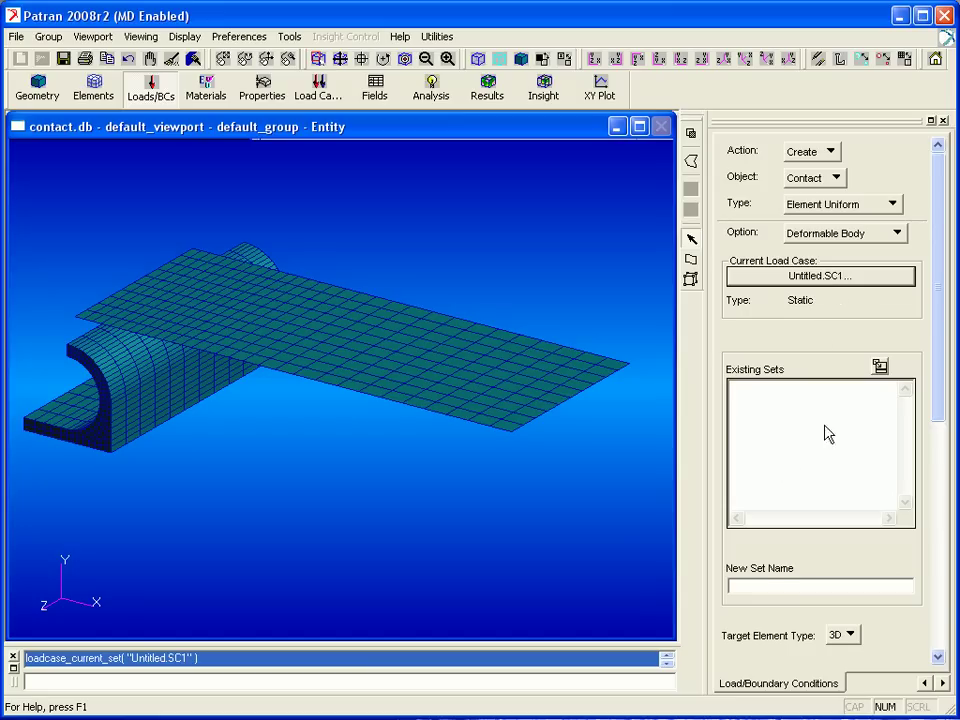
Step: Name the contact set Contact-Base with 3D as the target element type
left_click(771, 587)
type("Contact-Base")
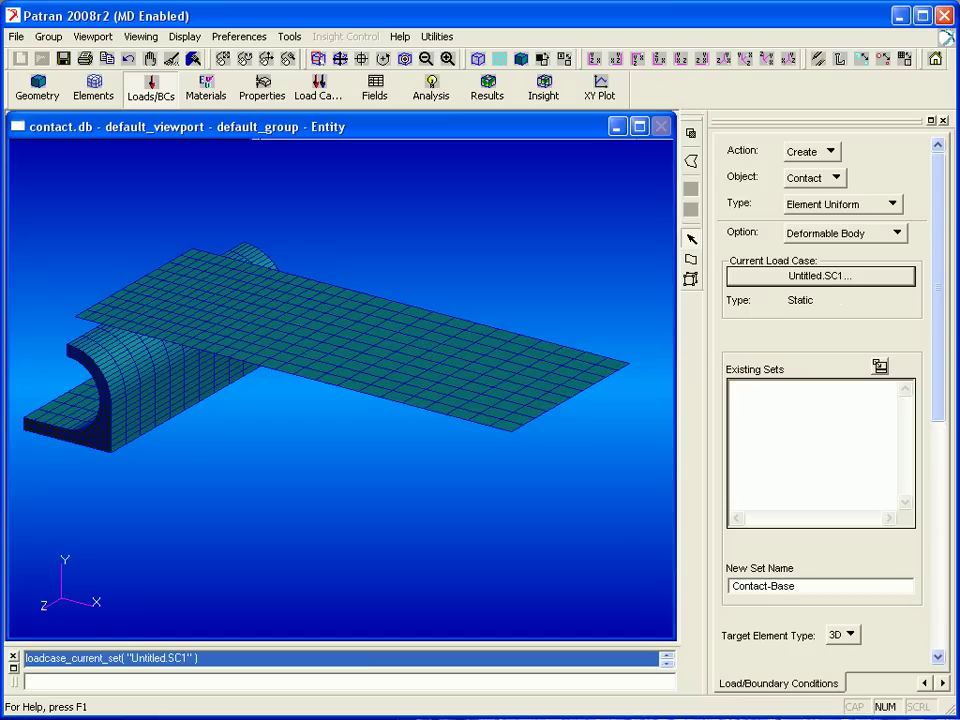
left_click(845, 636)
left_click(846, 664)
left_click(938, 657)
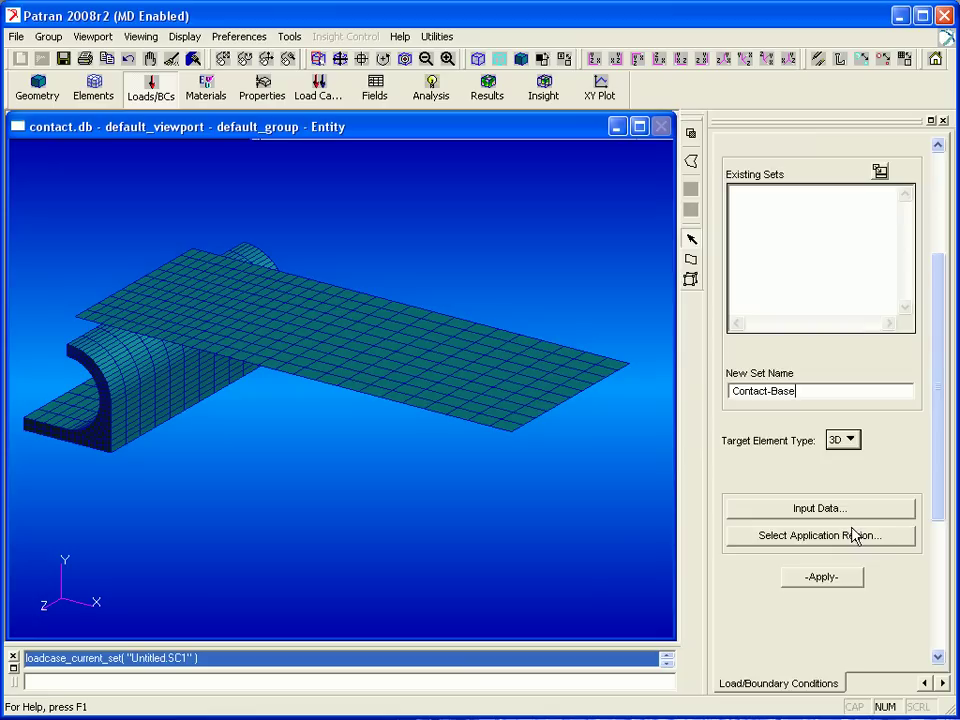
Step: Apply Contact-Base to the half-cylinder's FEM elements 1:1272
left_click(855, 535)
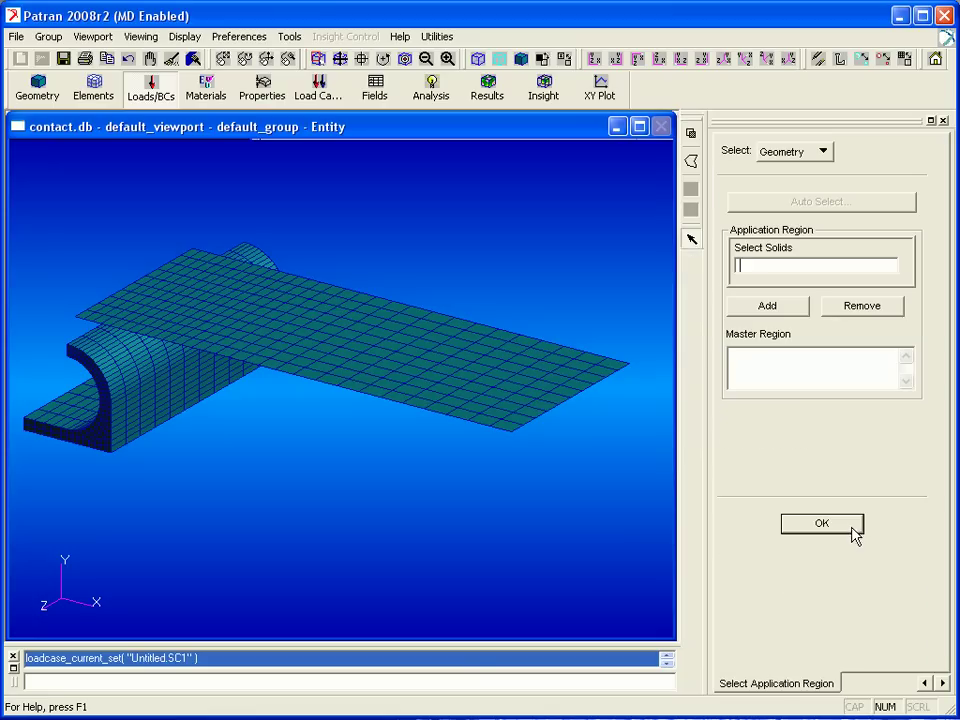
left_click(805, 152)
left_click(798, 168)
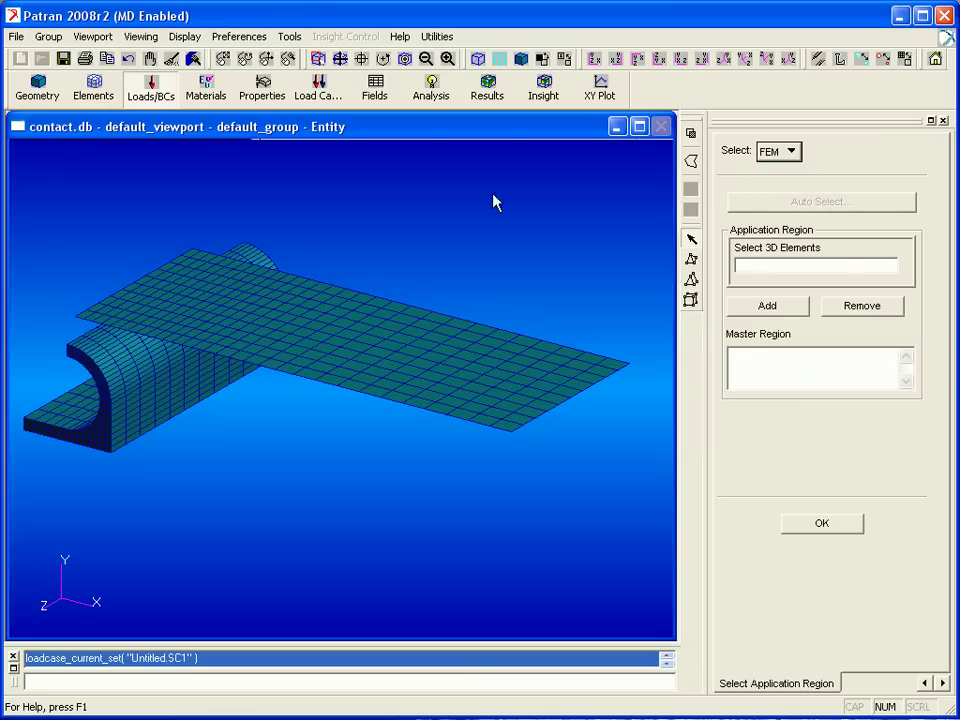
left_click_drag(18, 160, 651, 534)
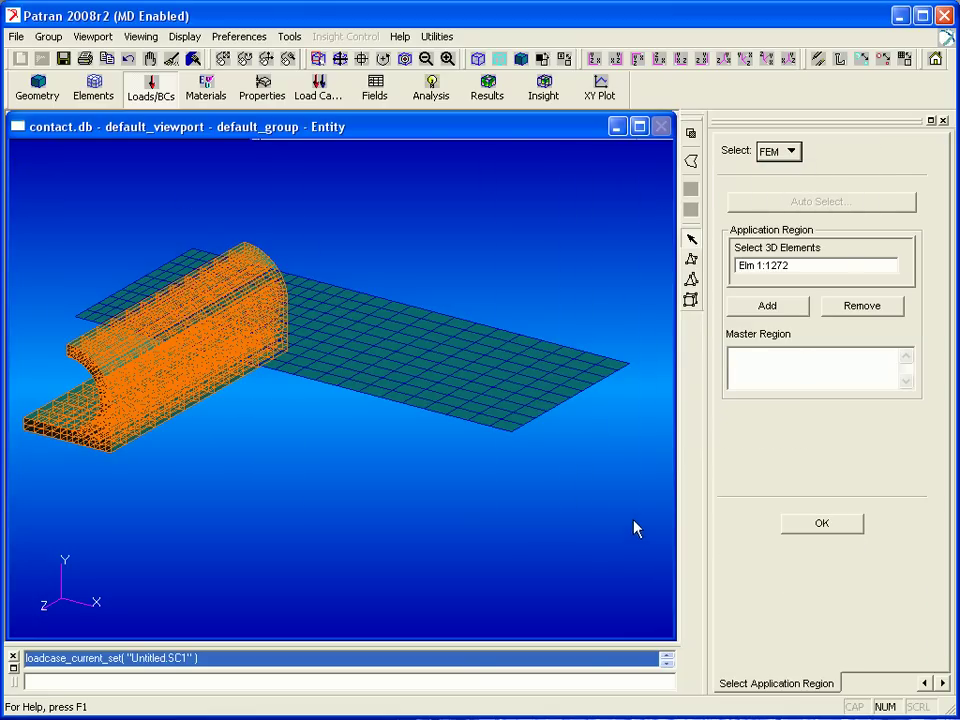
left_click(771, 307)
left_click(800, 524)
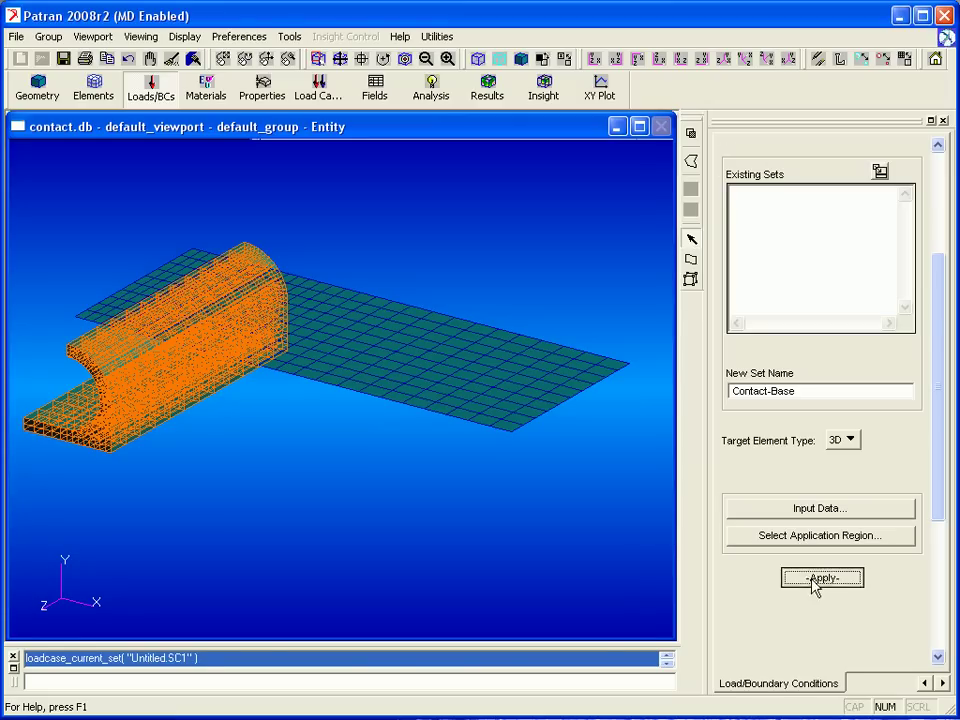
left_click(815, 581)
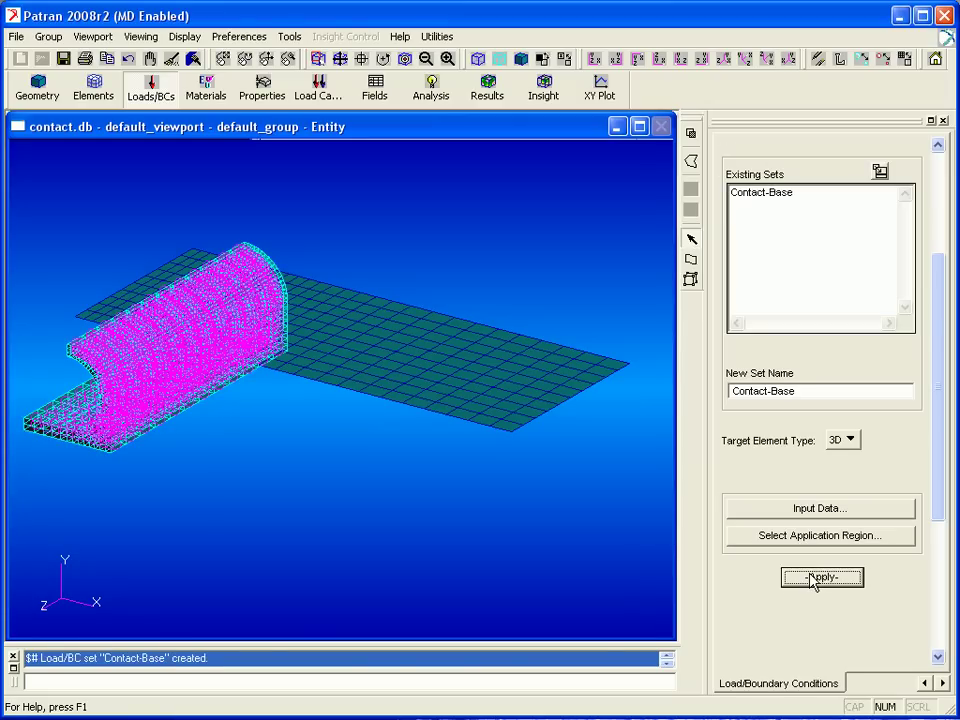
left_click_drag(796, 391, 771, 391)
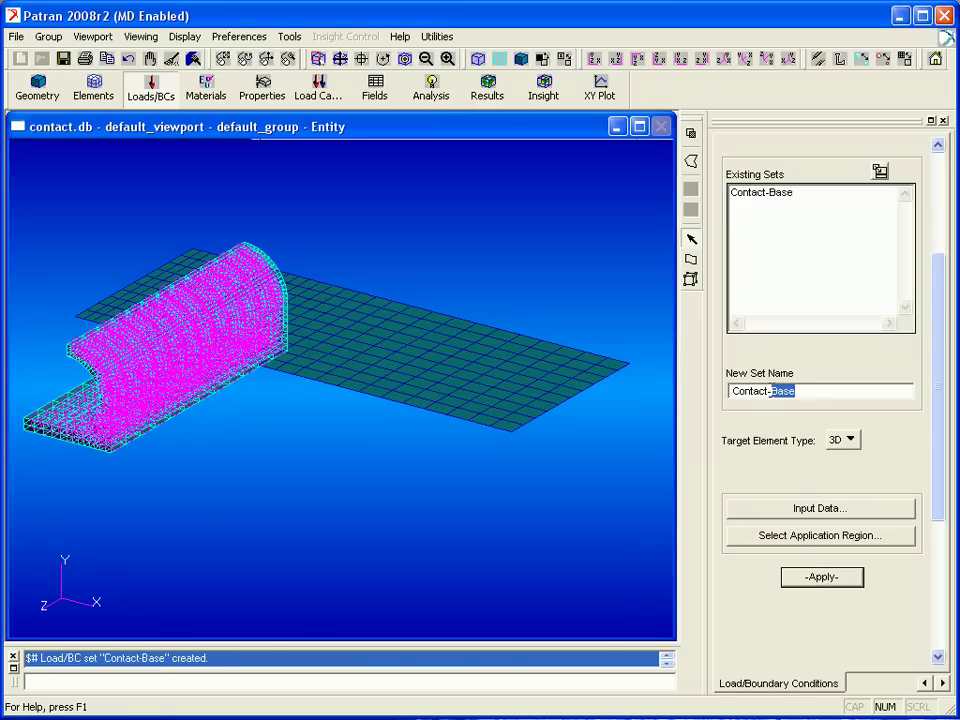
Step: Create contact body Contact-Plate with 2D target type on plate elements 2001:2300
type("Plate")
left_click(842, 442)
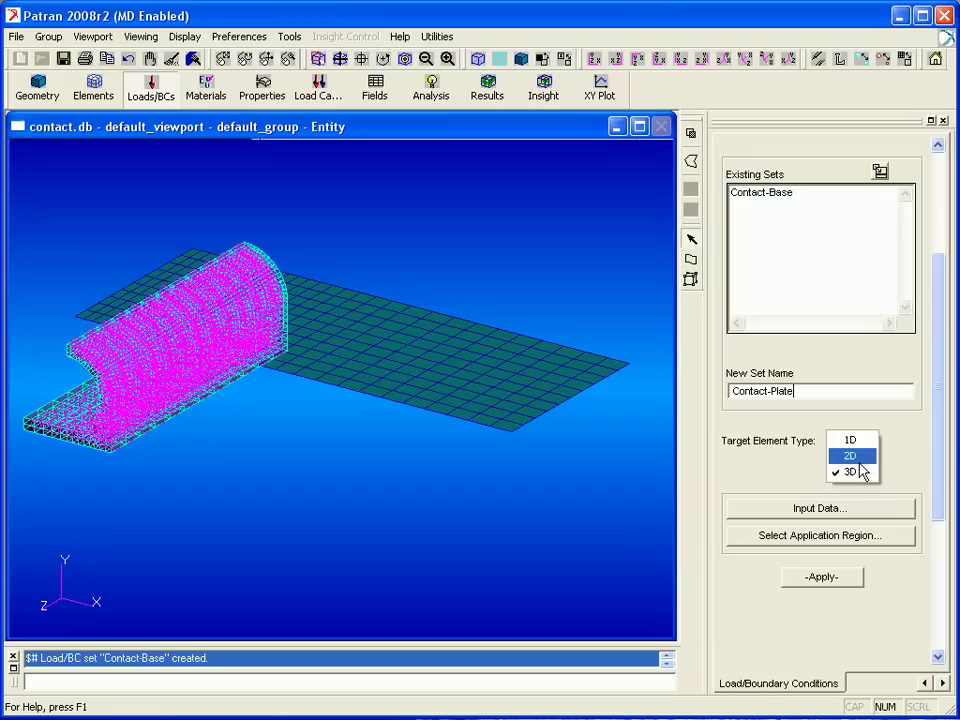
left_click(860, 458)
left_click(798, 538)
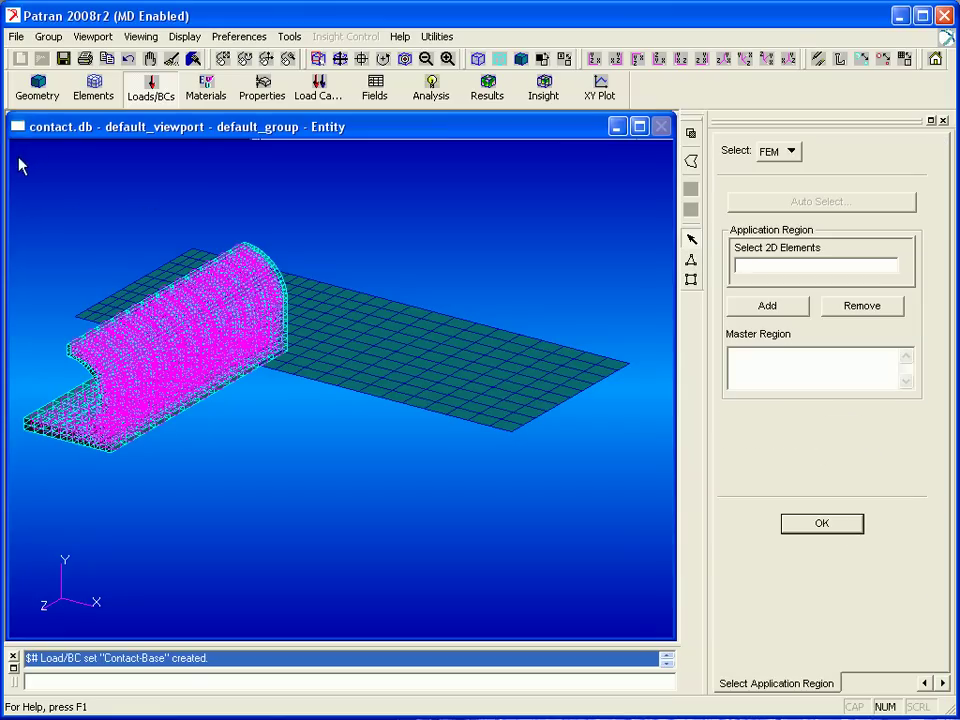
left_click_drag(20, 165, 628, 557)
left_click(748, 310)
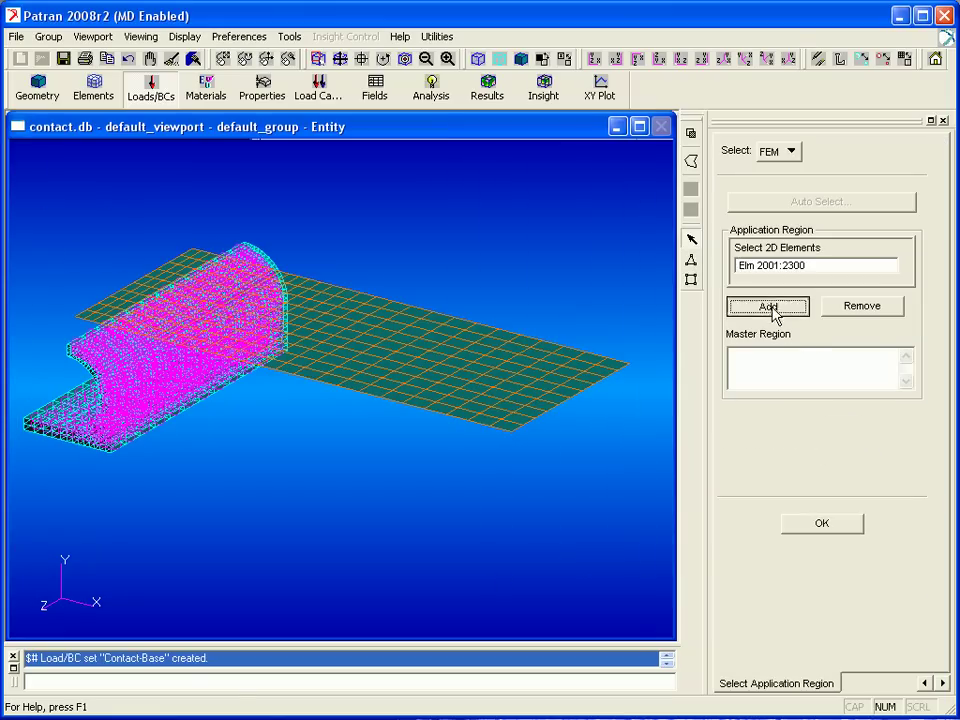
left_click(818, 527)
left_click(800, 578)
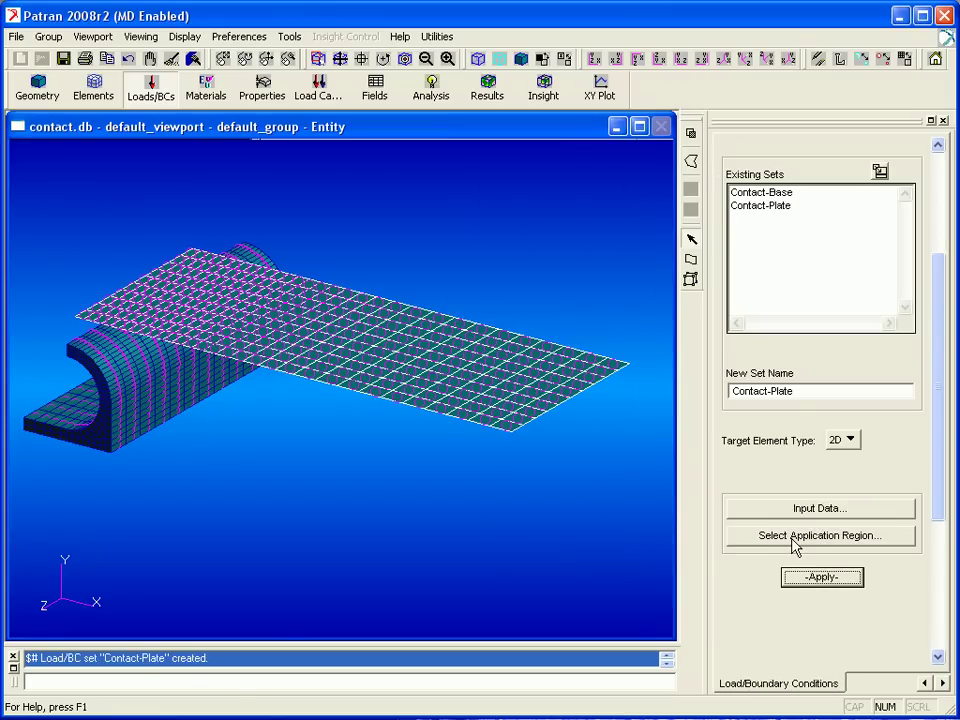
left_click(936, 189)
Step: Plot markers for all seven assigned load/BC sets, then bring up the Analysis form
left_click(812, 152)
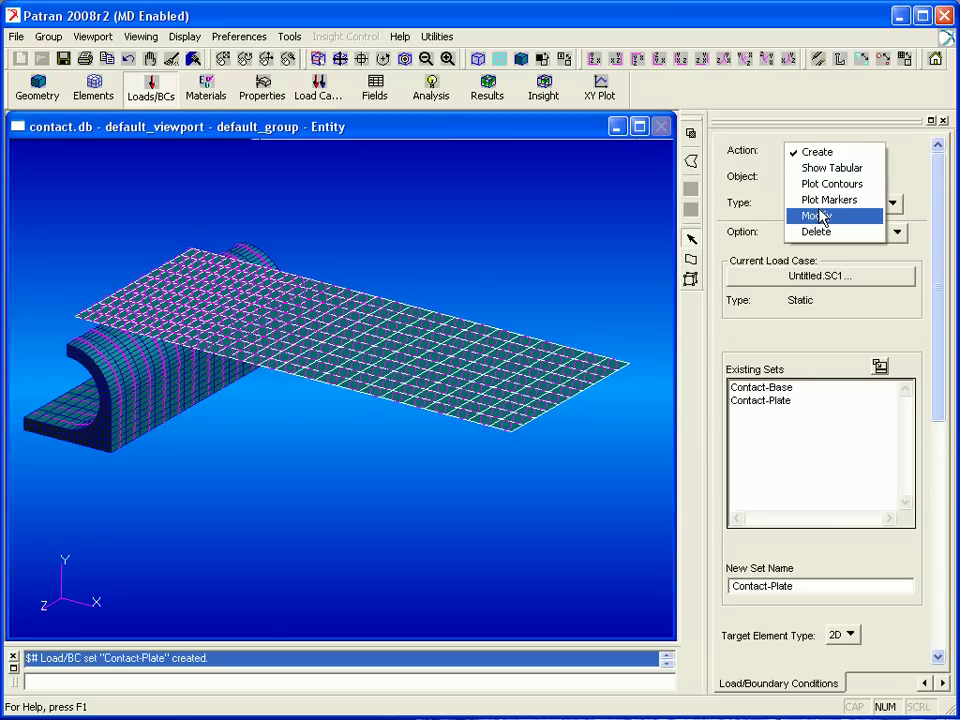
left_click(829, 199)
left_click_drag(800, 344, 815, 533)
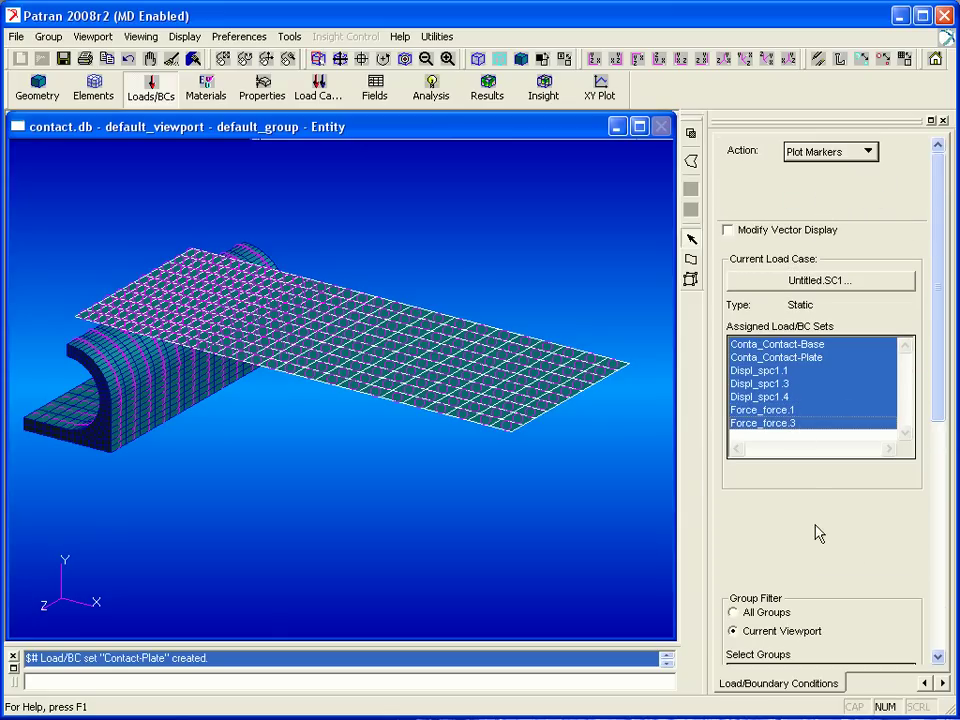
scroll(815, 533, "down", 3)
left_click(812, 657)
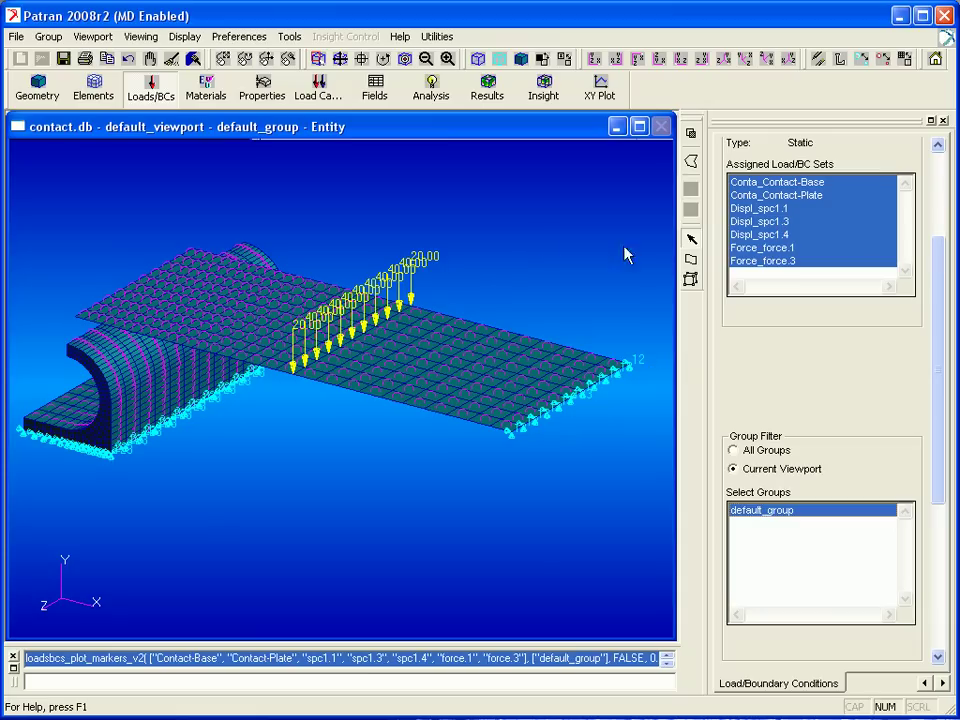
middle_click_drag(242, 484, 336, 482)
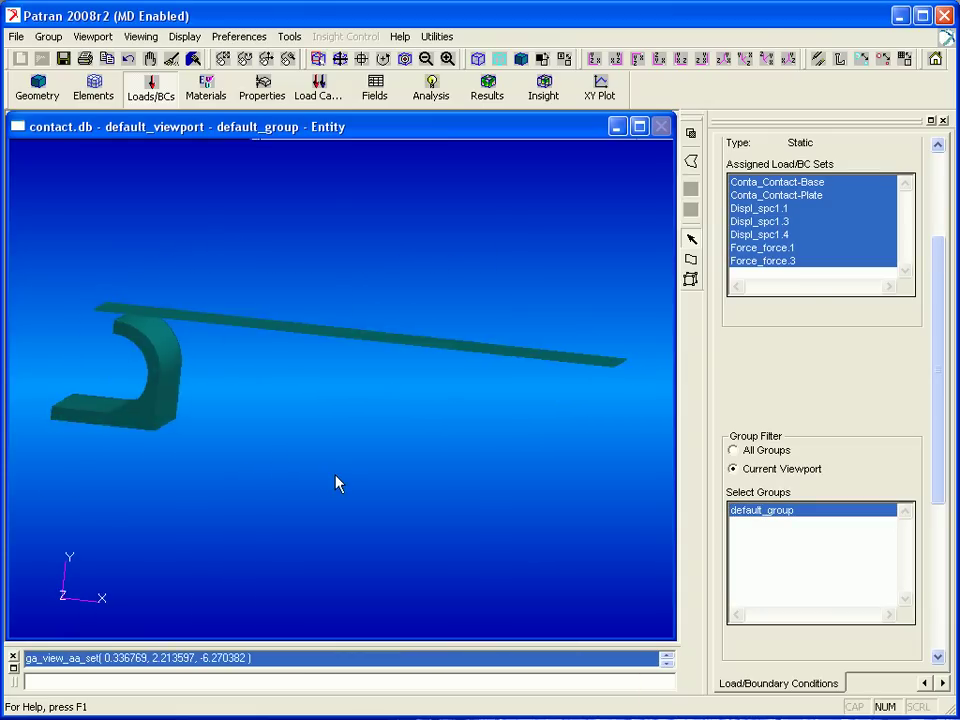
left_click(722, 62)
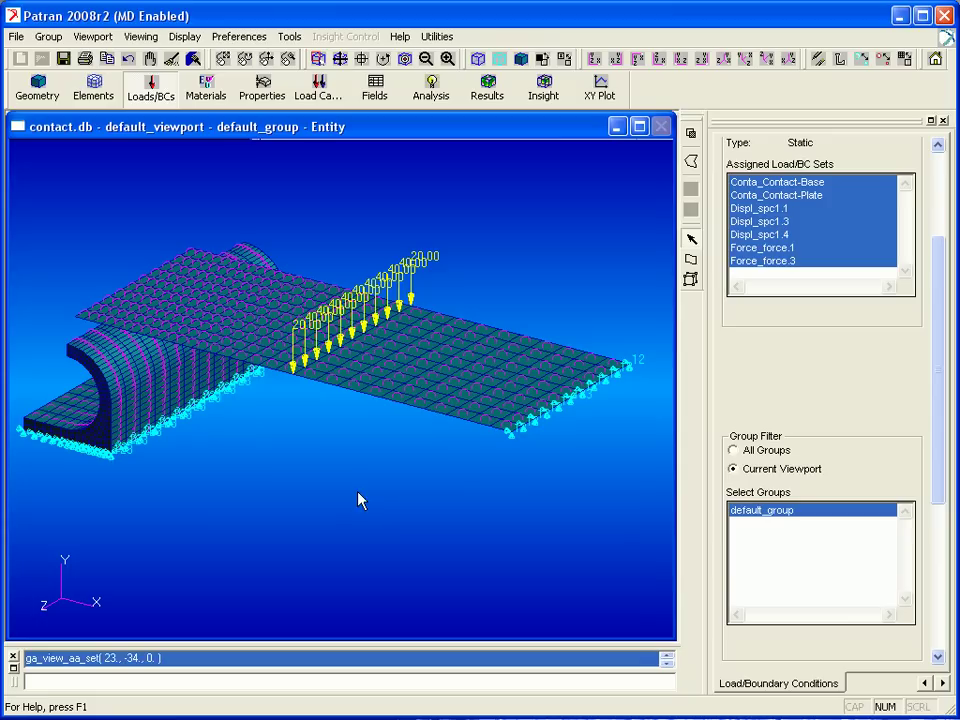
left_click(433, 90)
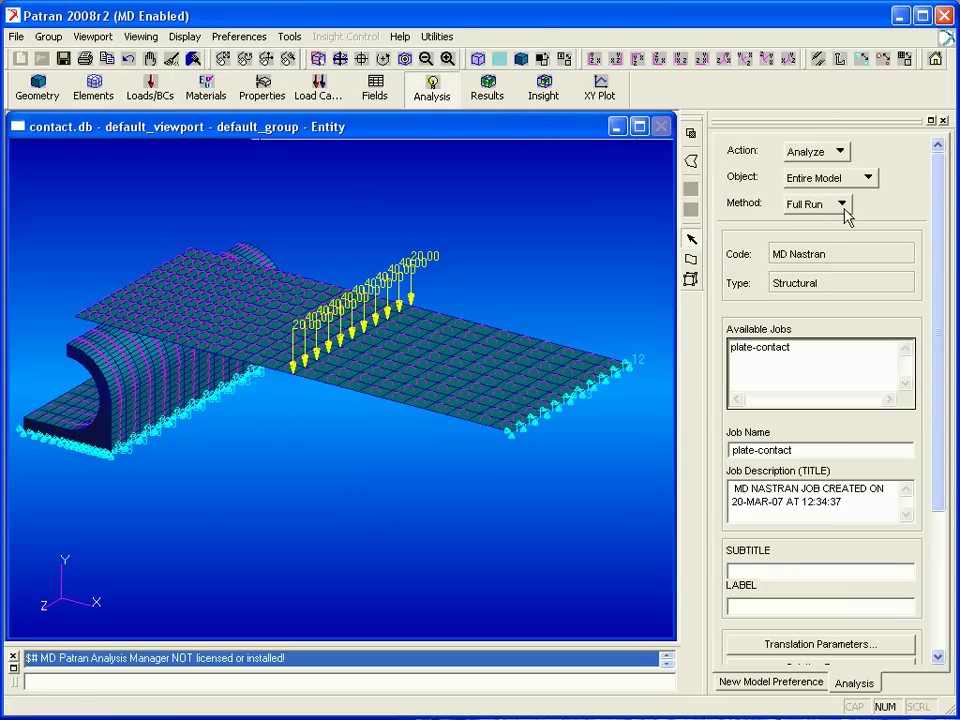
Step: Rename the job to plate-contact-s101
left_click(812, 449)
type("-s101")
scroll(940, 556, "down", 3)
scroll(940, 556, "down", 3)
Step: Keep Linear Static and set results output to MASTER/DBALL only, dropping XDB and Print
left_click(838, 469)
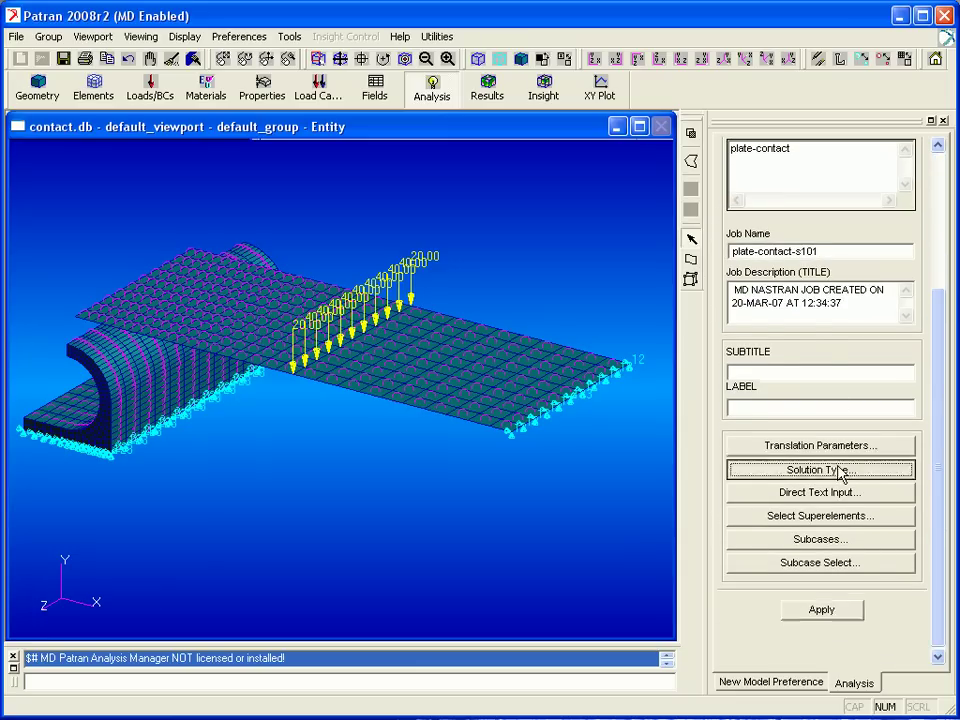
left_click(786, 220)
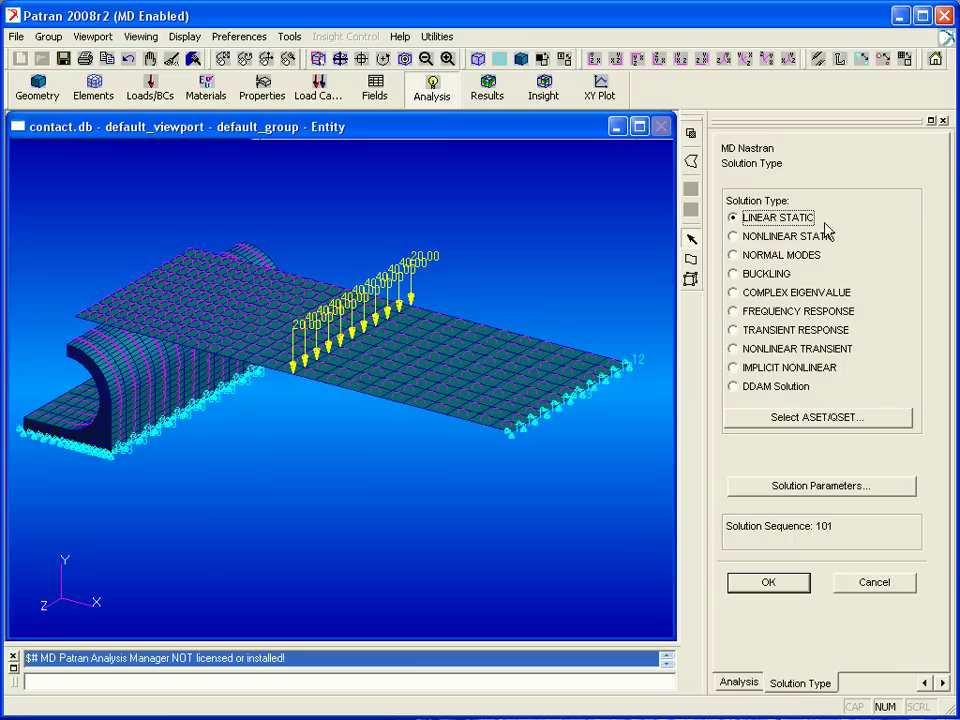
left_click(790, 485)
left_click_drag(816, 60, 630, 27)
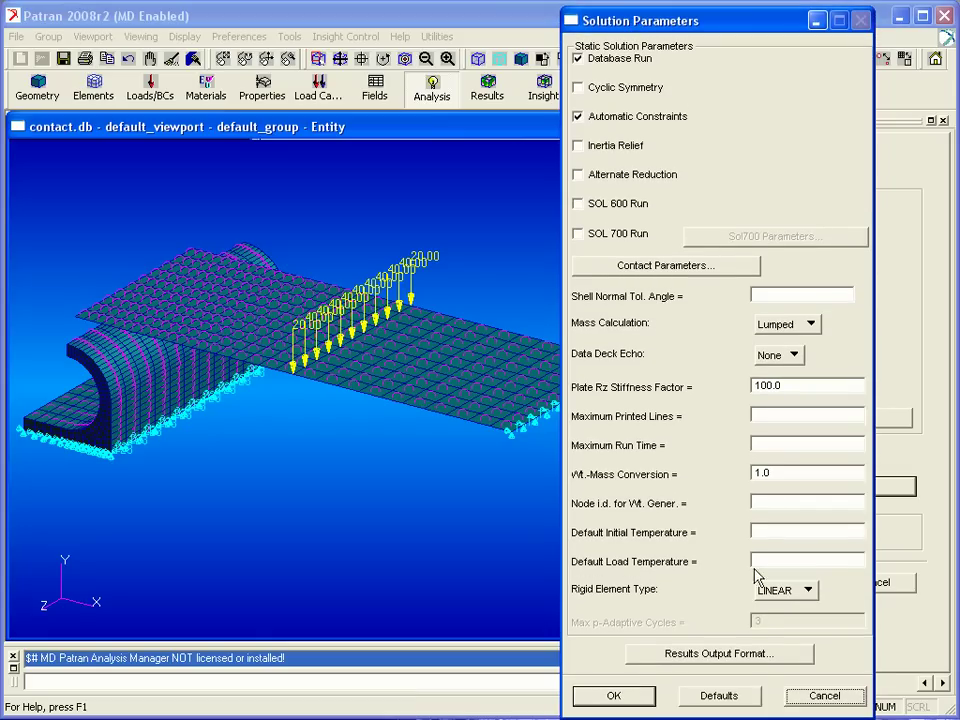
left_click(762, 656)
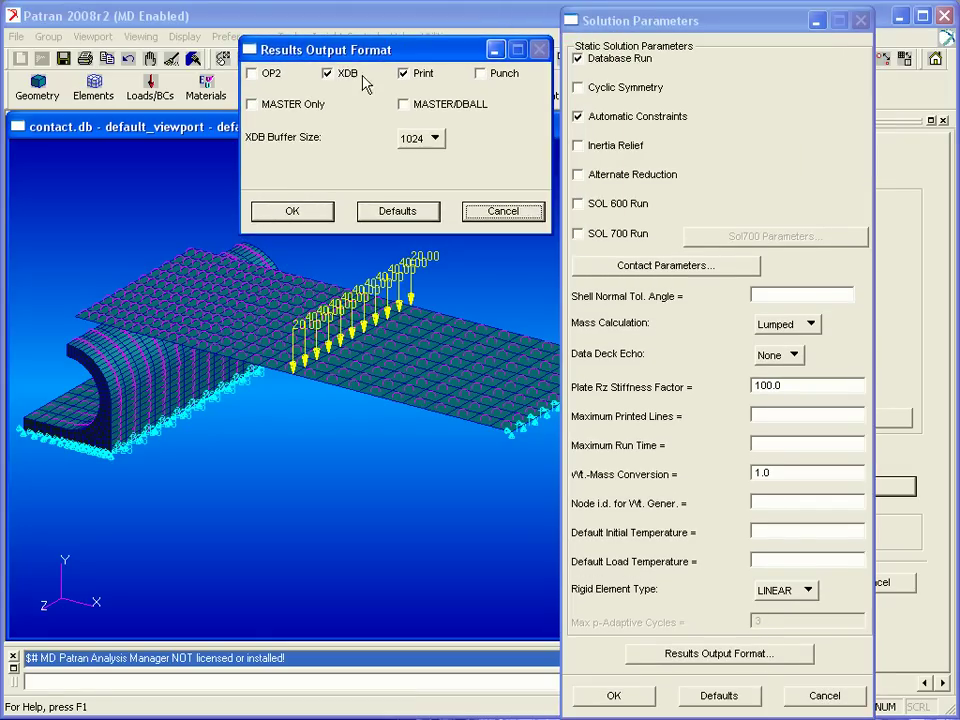
left_click(366, 83)
left_click(403, 73)
left_click(403, 104)
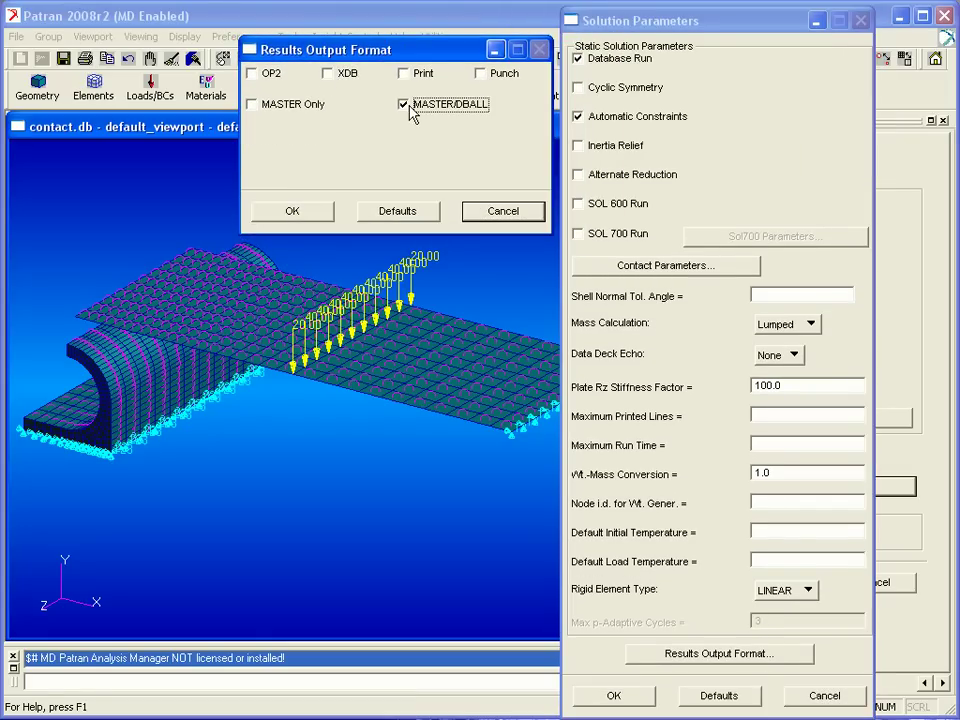
left_click(317, 213)
Step: Set contact distance tolerance 0.05 and separation force 0.01, and confirm the solution parameters
left_click(665, 266)
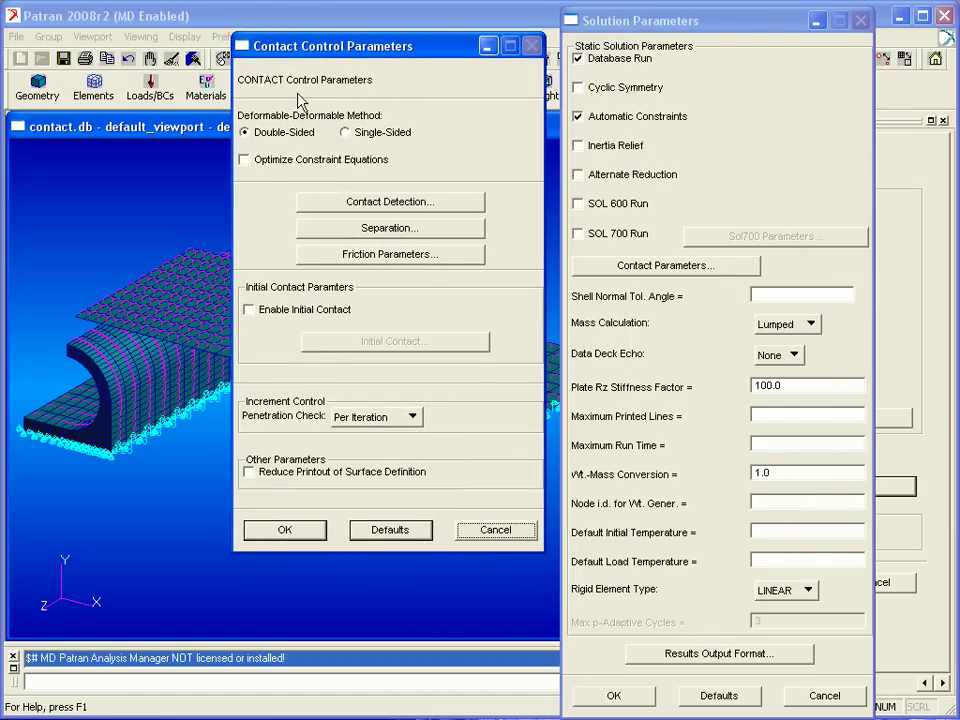
left_click(362, 205)
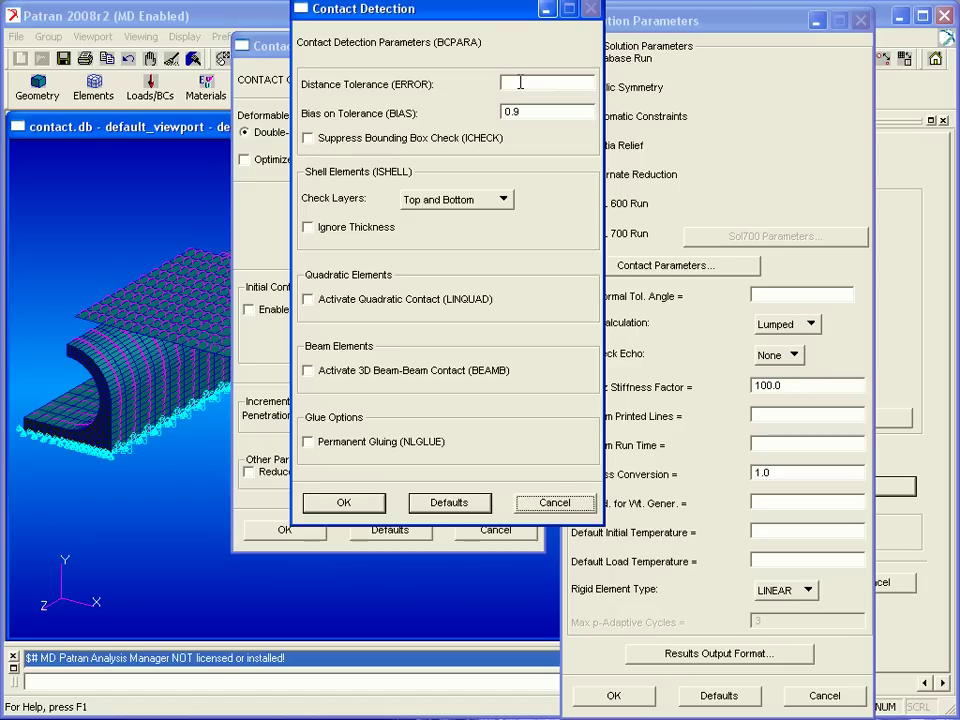
left_click(520, 83)
type("0.05")
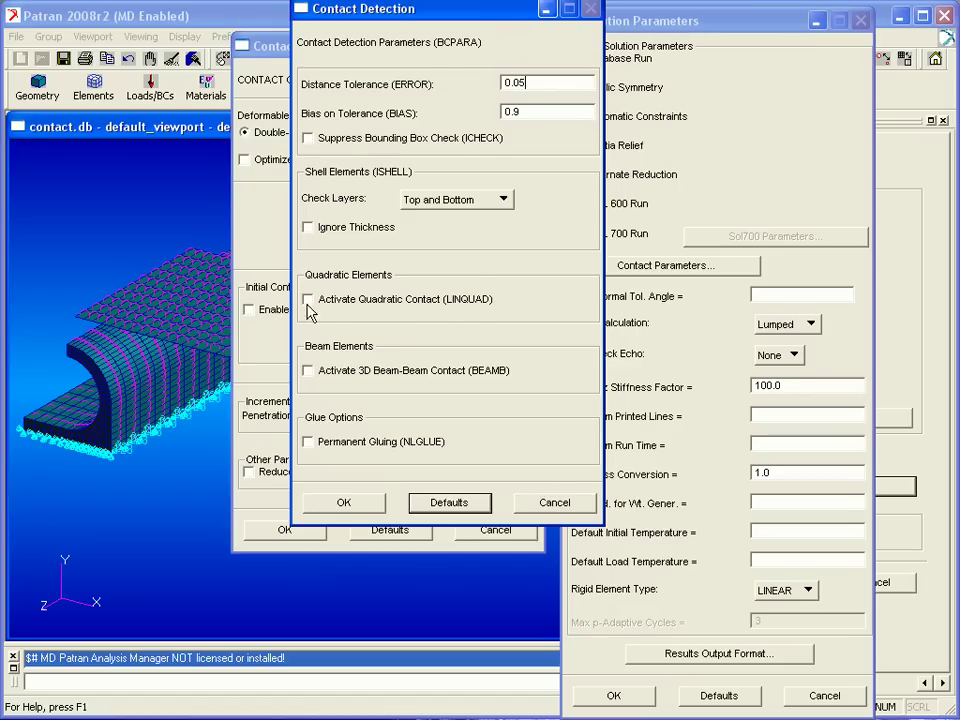
left_click(348, 504)
left_click(405, 228)
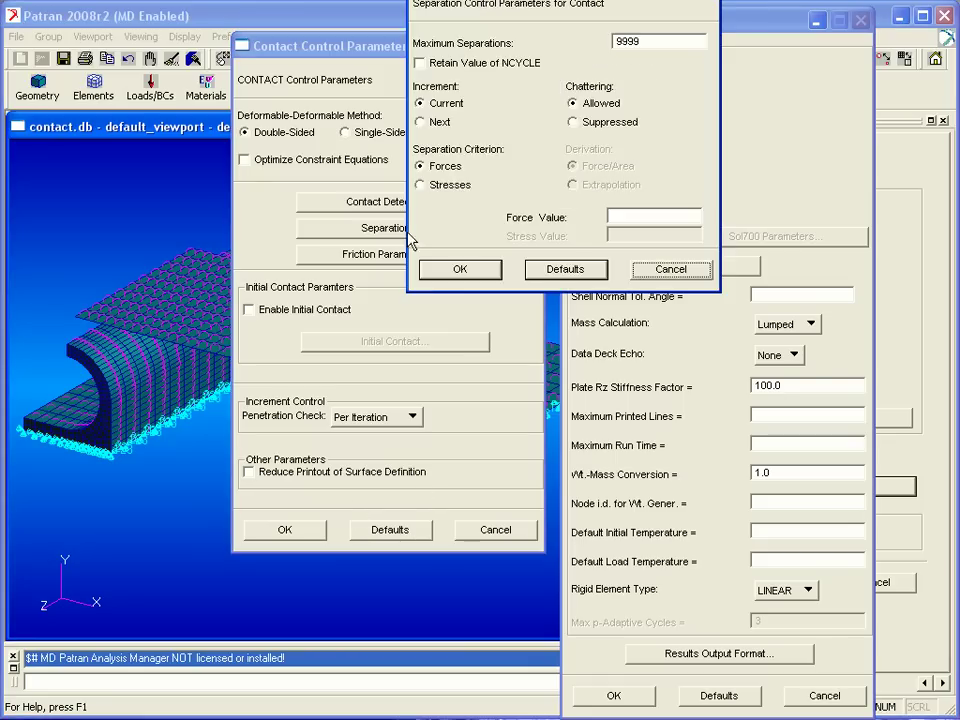
left_click(424, 309)
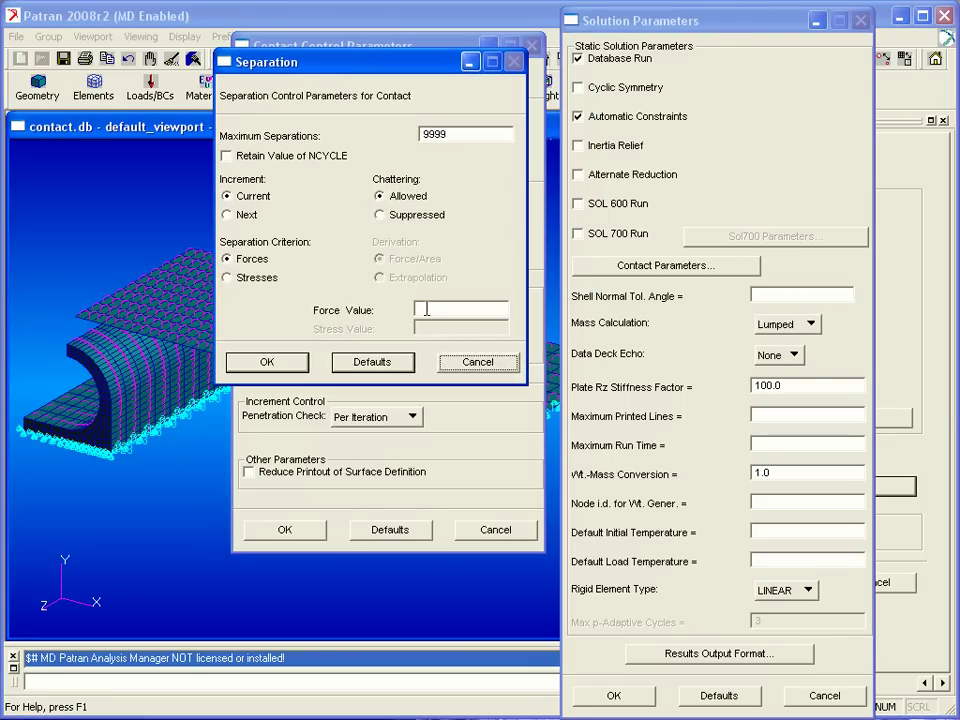
type("0.01")
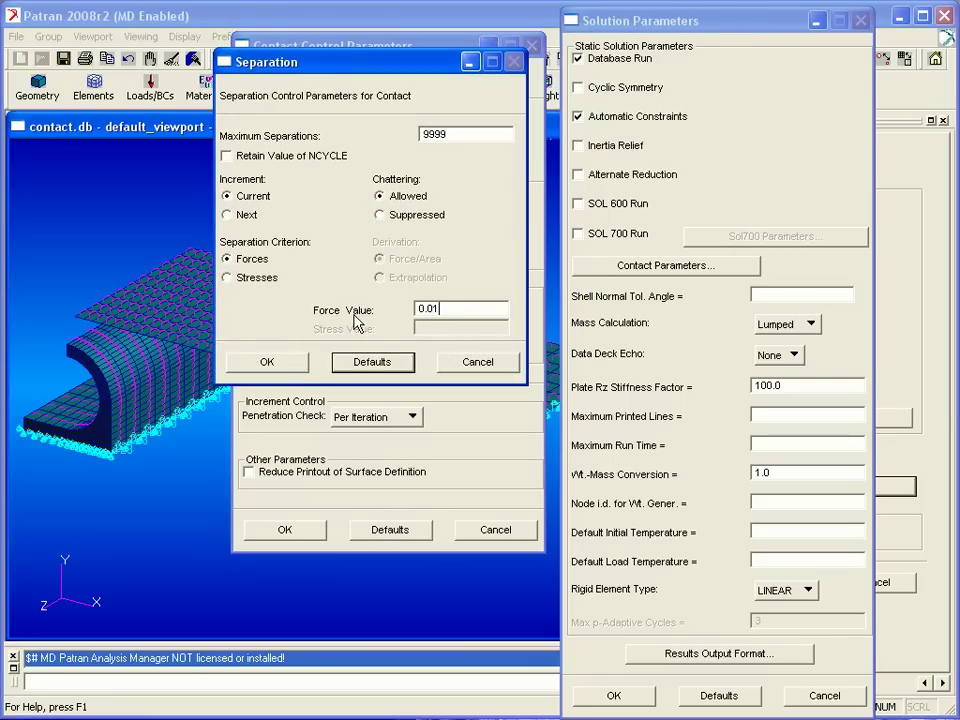
left_click(290, 366)
left_click(285, 532)
left_click(605, 696)
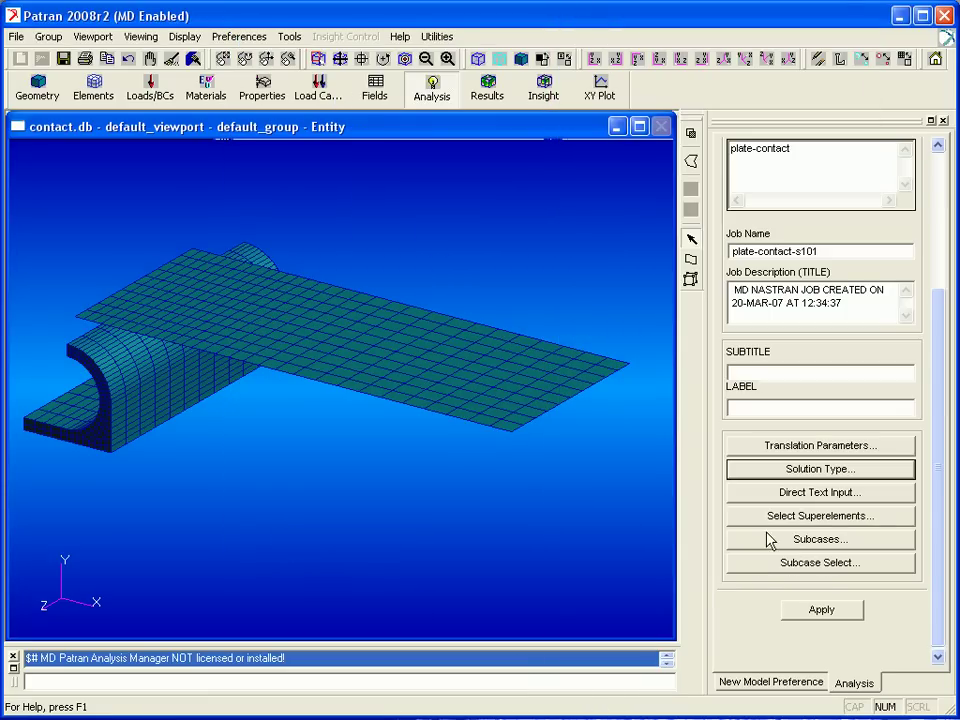
Step: Set up a subcase on load case Untitled.SC1 and review its contact table pairs
left_click(784, 541)
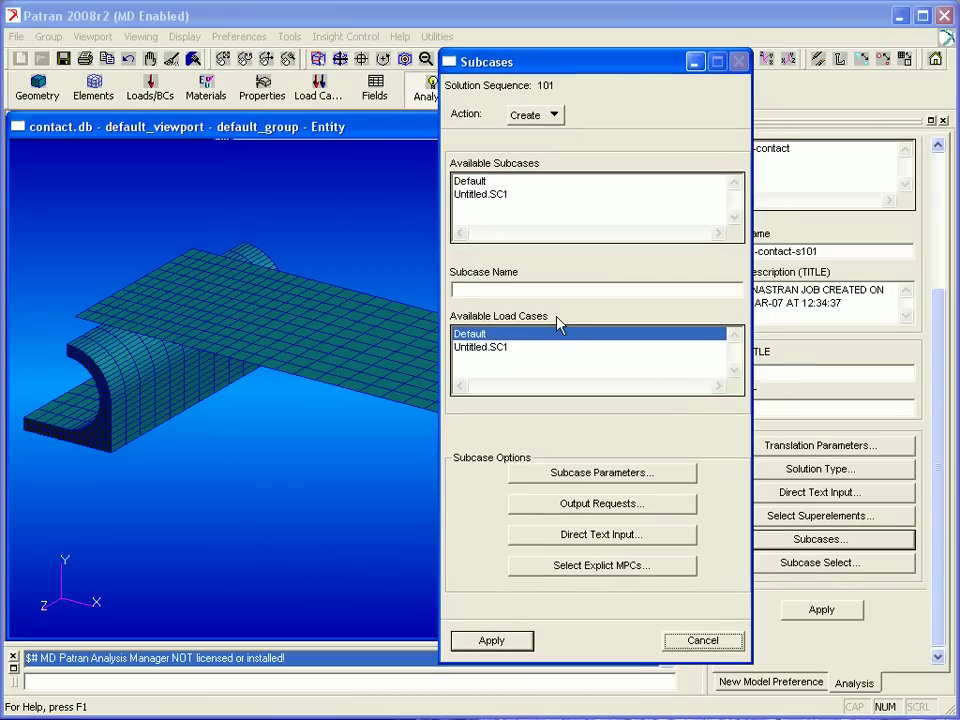
left_click(565, 348)
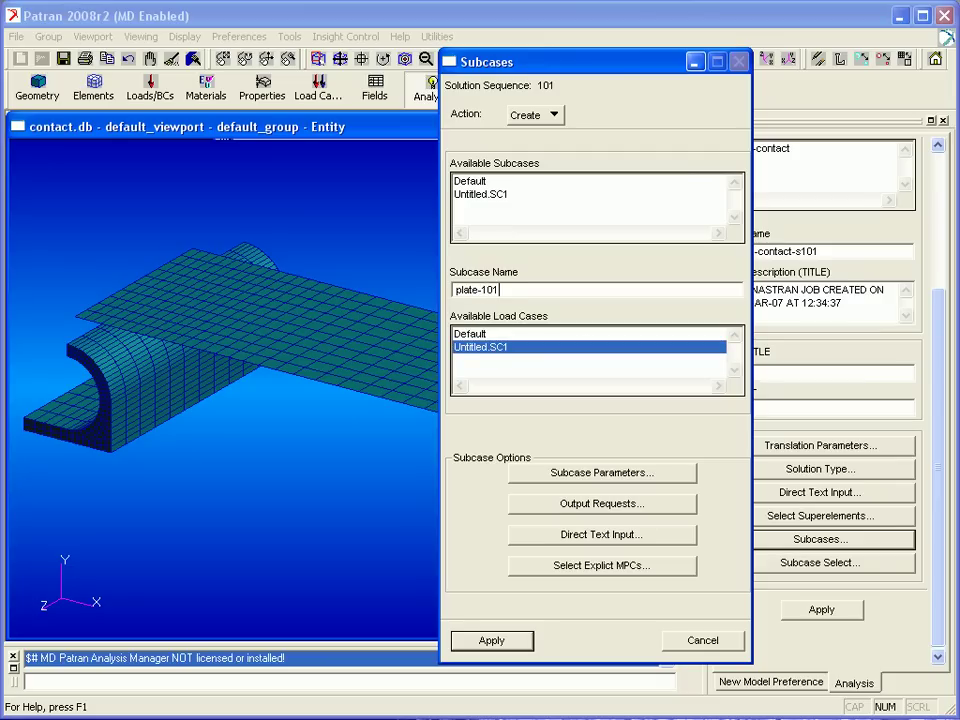
left_click(518, 472)
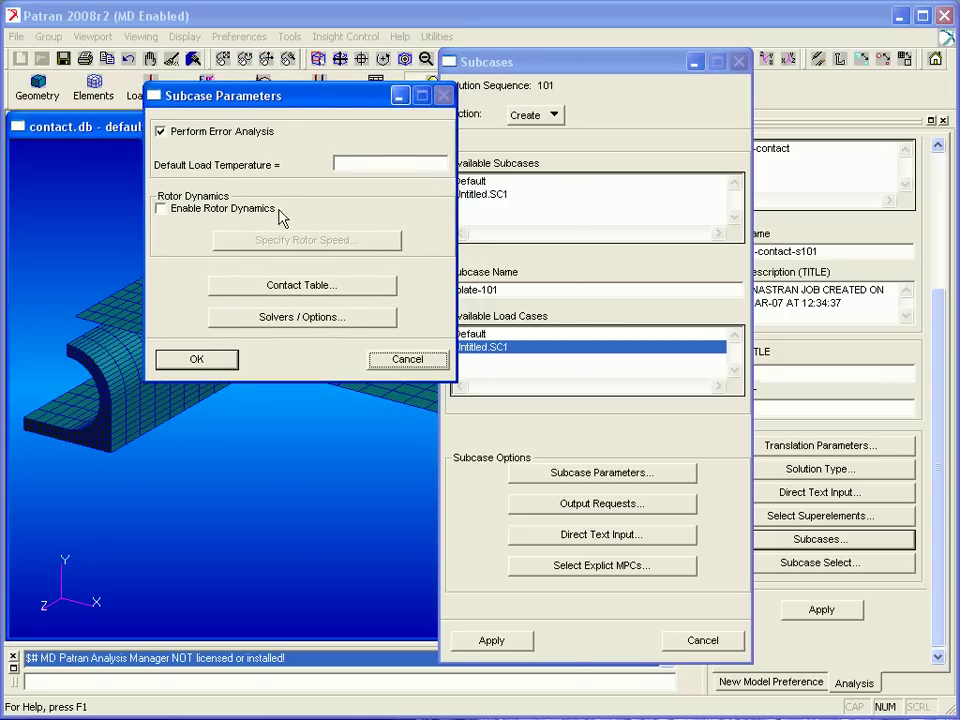
left_click(348, 289)
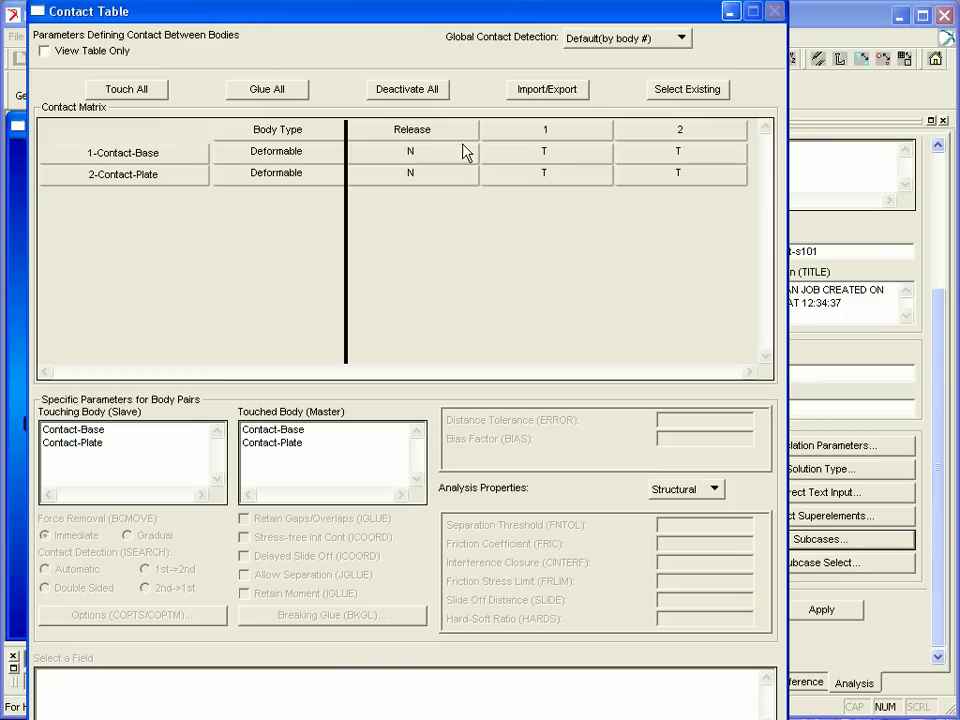
left_click(553, 155)
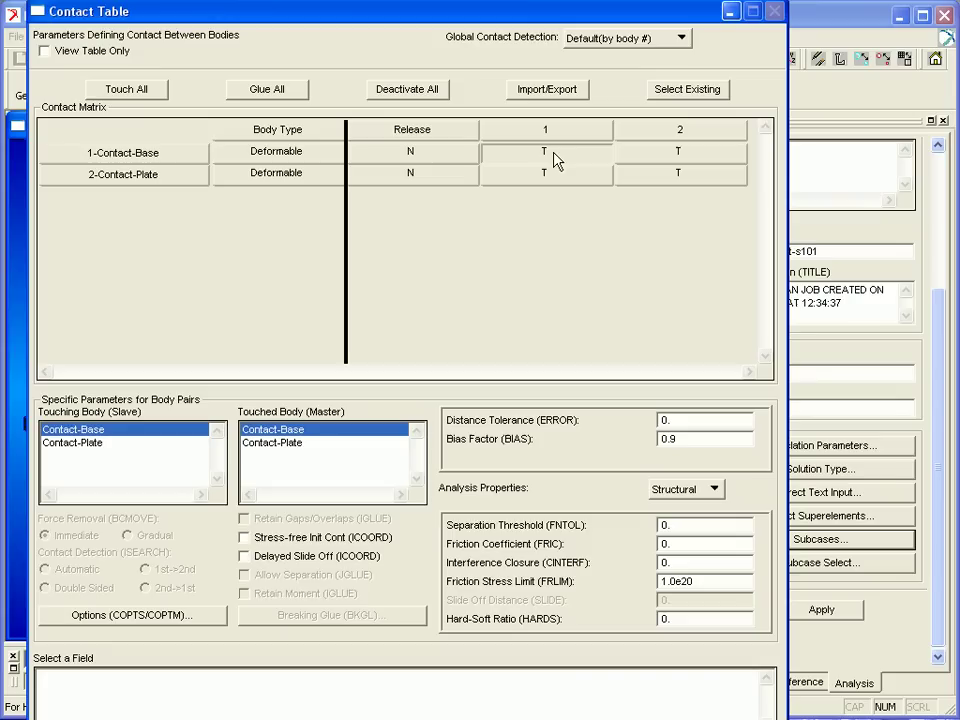
left_click(650, 178)
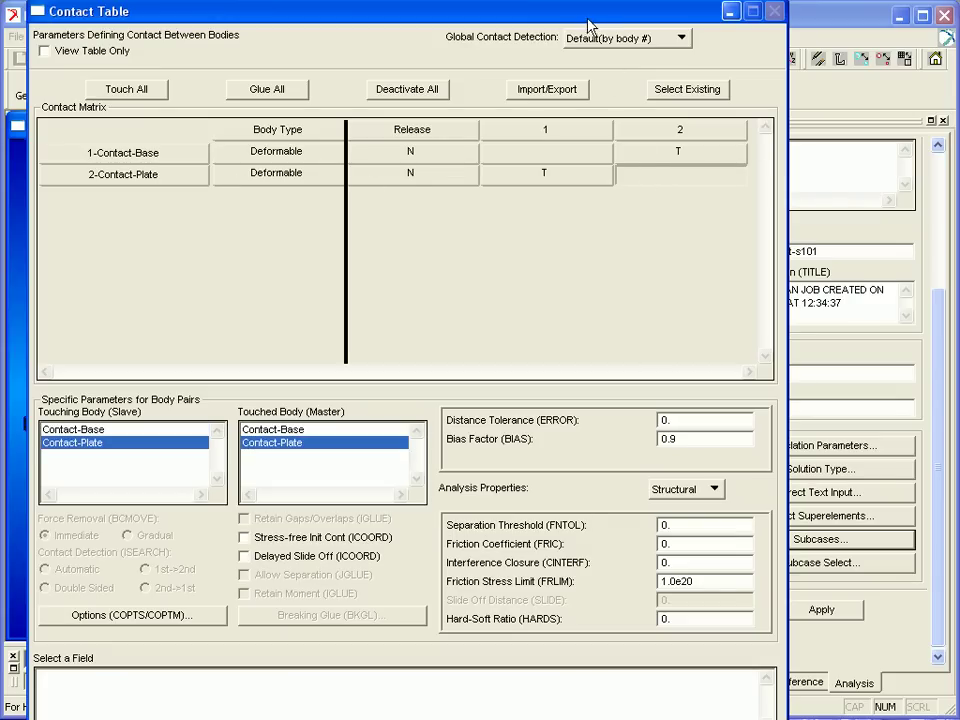
Step: Accept the contact table and subcase parameters and create subcase plate-101
left_click_drag(585, 22, 590, 0)
left_click(242, 694)
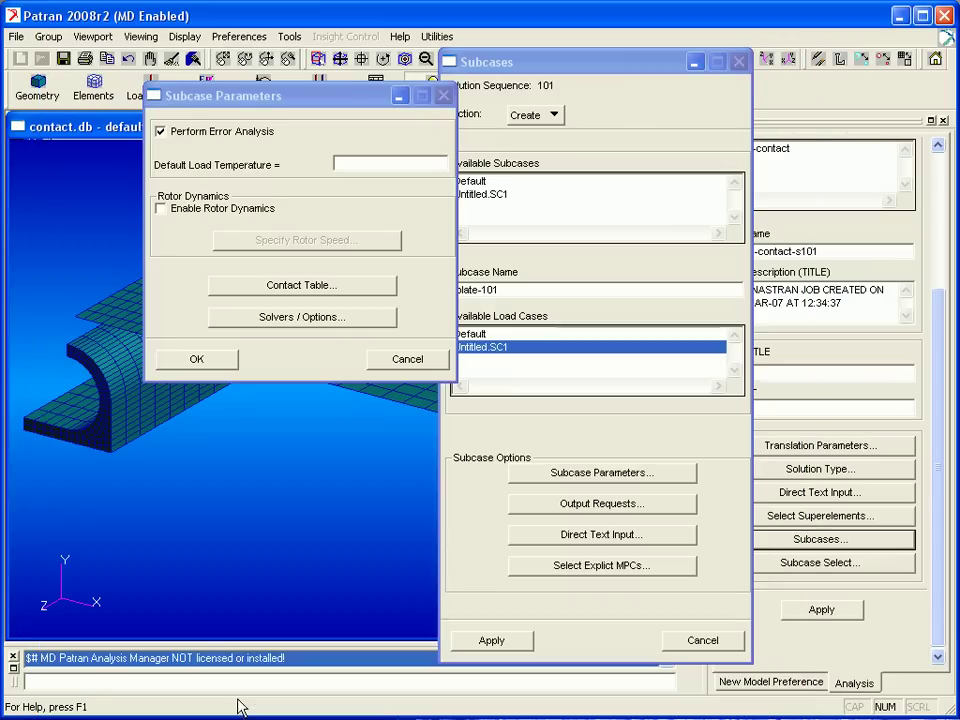
left_click(212, 362)
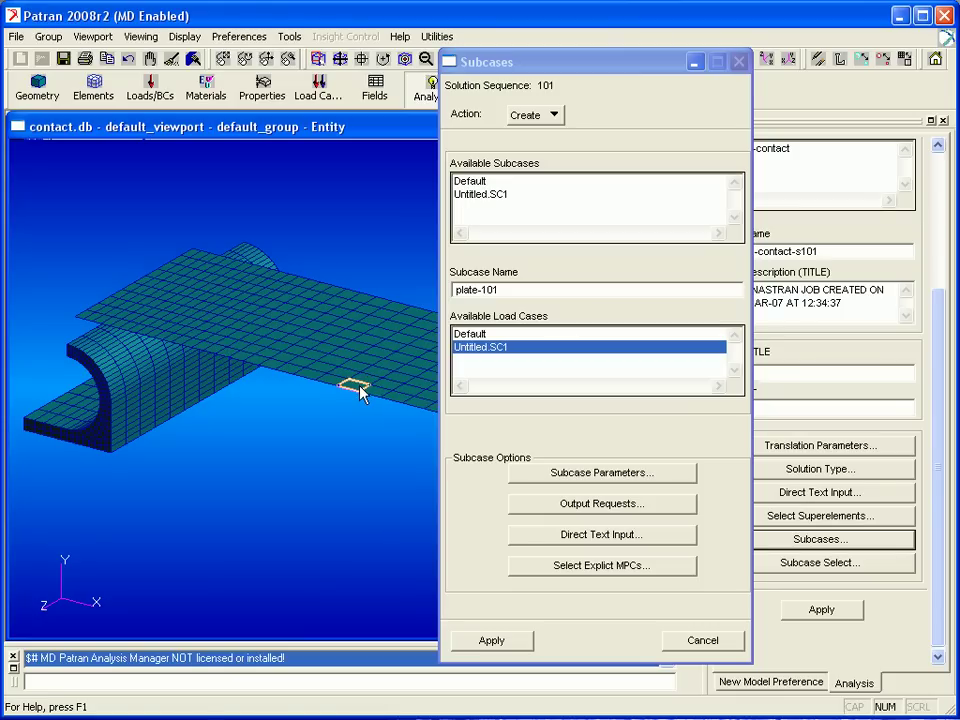
left_click(495, 640)
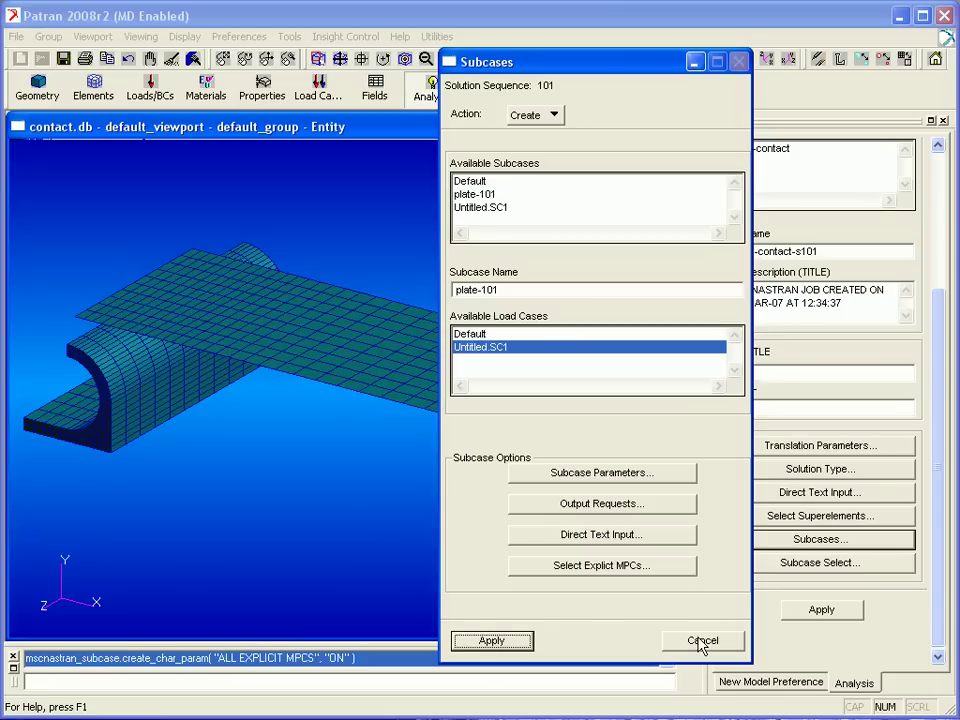
left_click(702, 640)
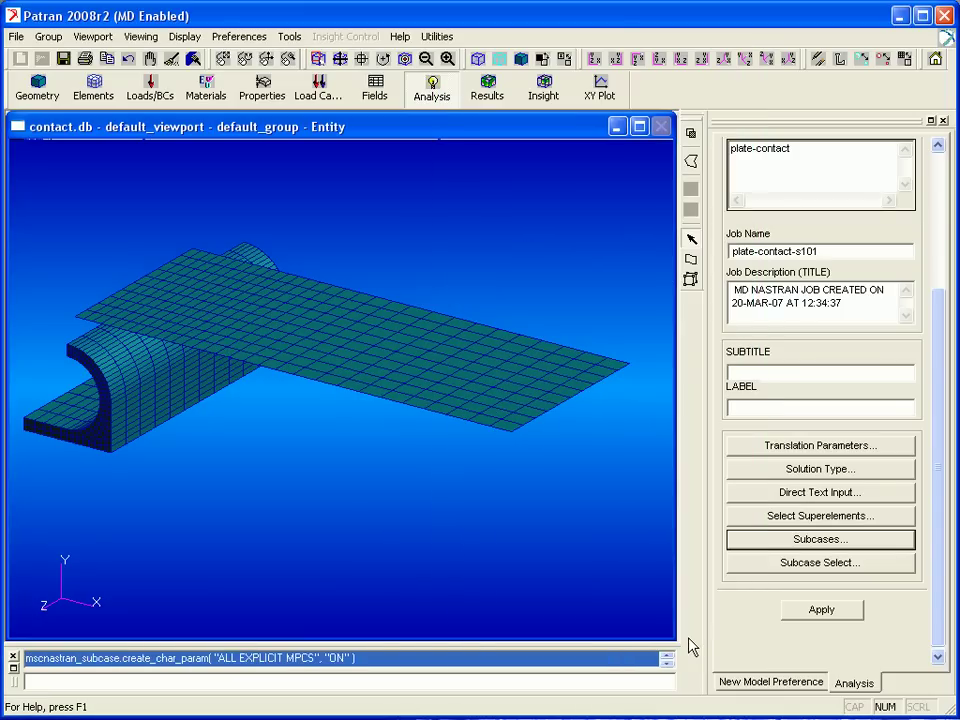
Step: Submit the job to MD Nastran with plate-101 as its only subcase
left_click(849, 565)
left_click_drag(345, 111, 339, 111)
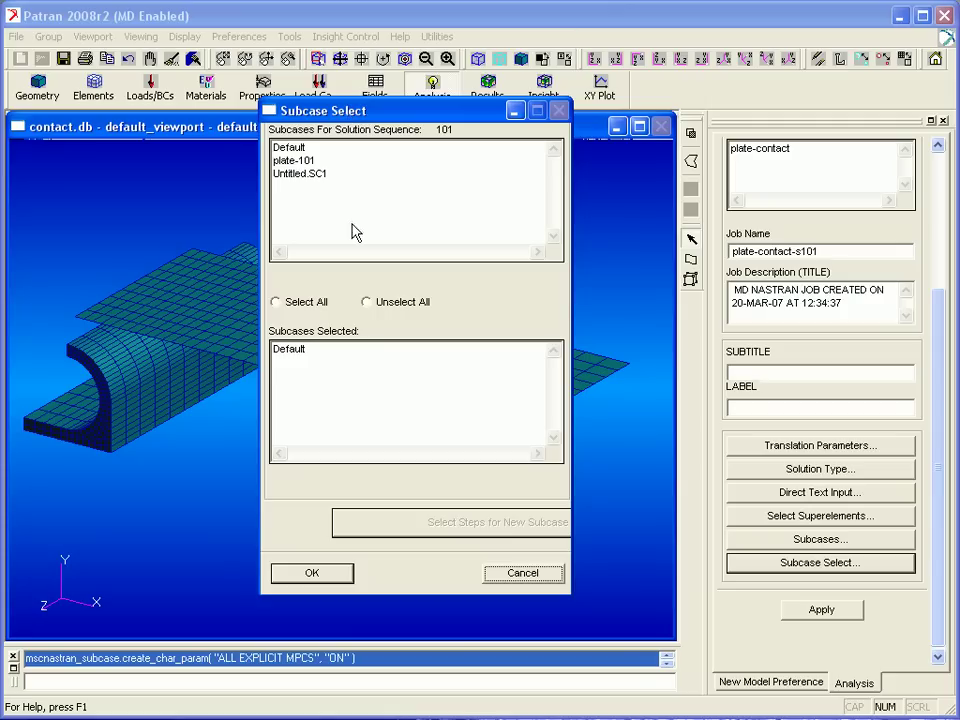
left_click(294, 160)
left_click(287, 349)
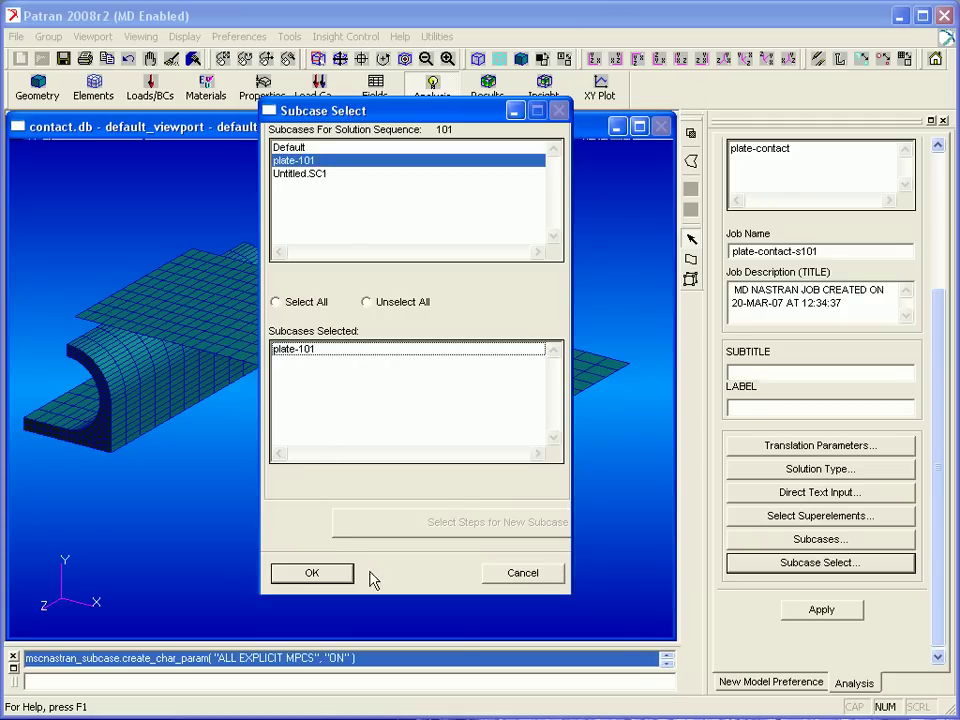
left_click(326, 577)
left_click(806, 614)
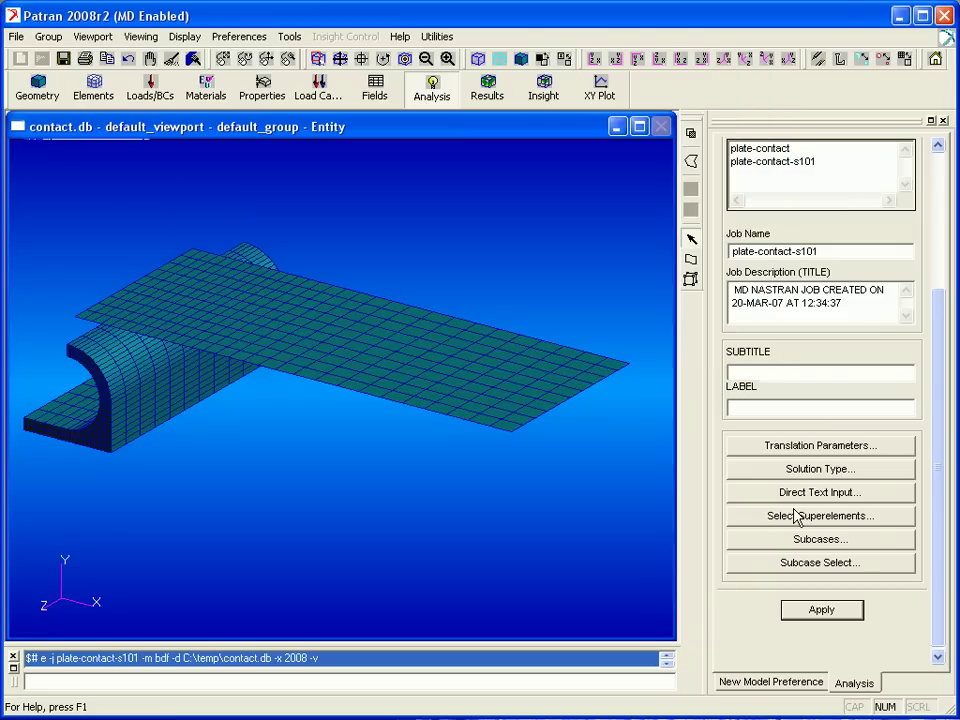
Step: Attach the plate-contact-s101.MASTER results file
left_click_drag(936, 476, 936, 338)
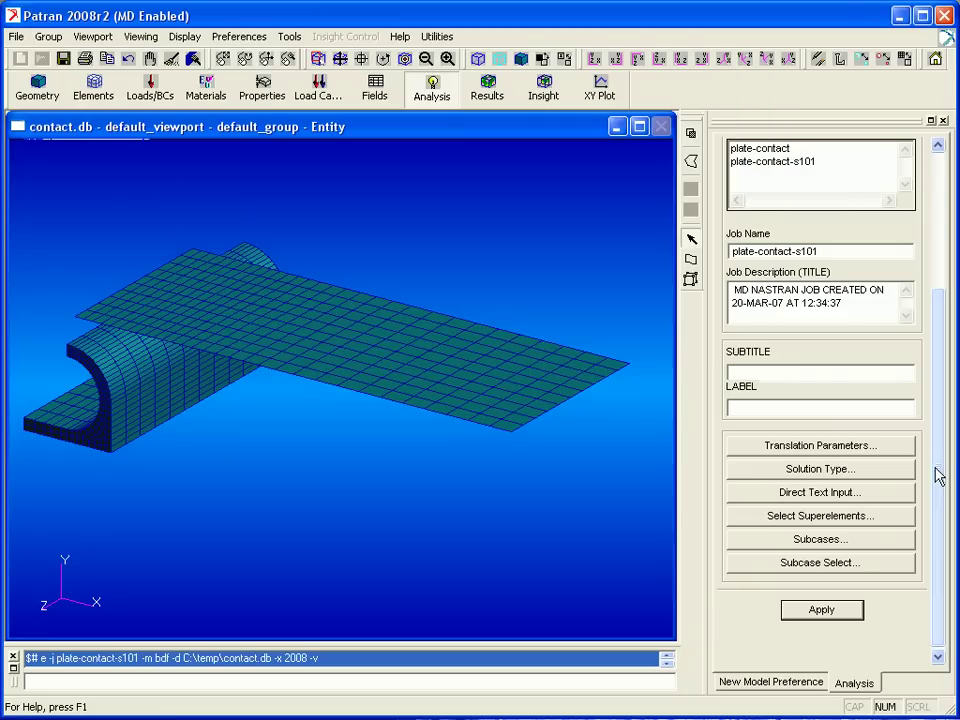
left_click(835, 151)
left_click(835, 198)
left_click(828, 178)
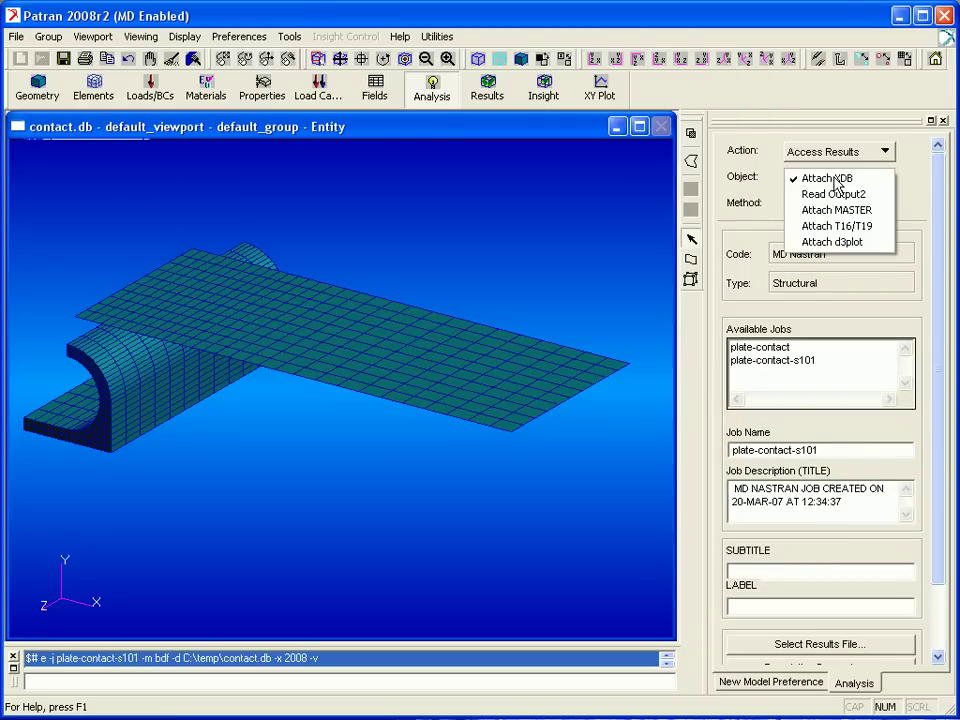
left_click(840, 209)
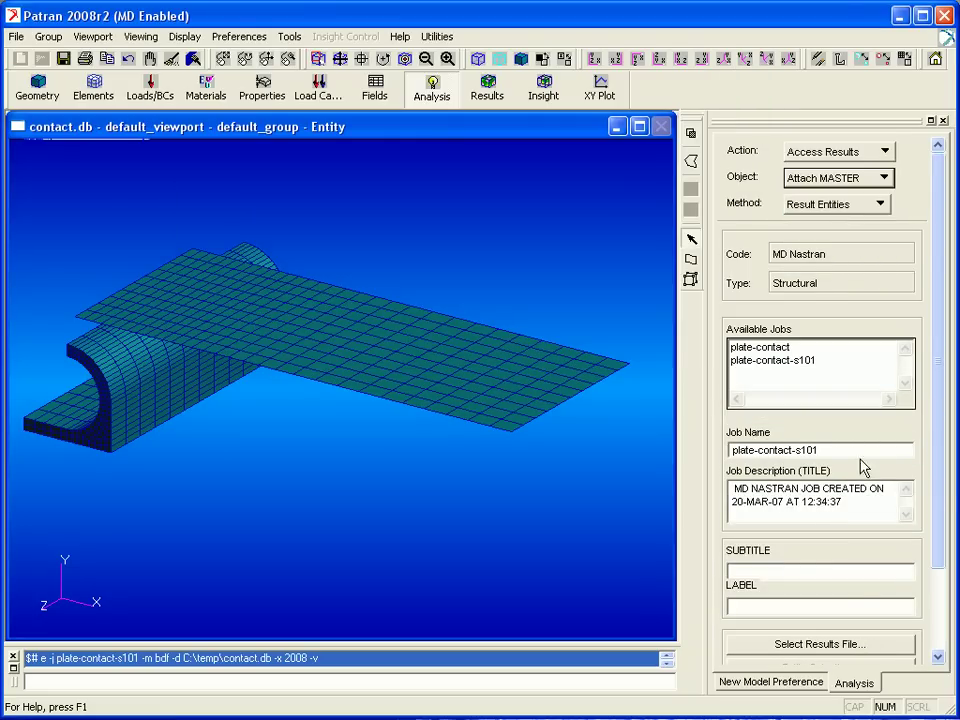
left_click(820, 644)
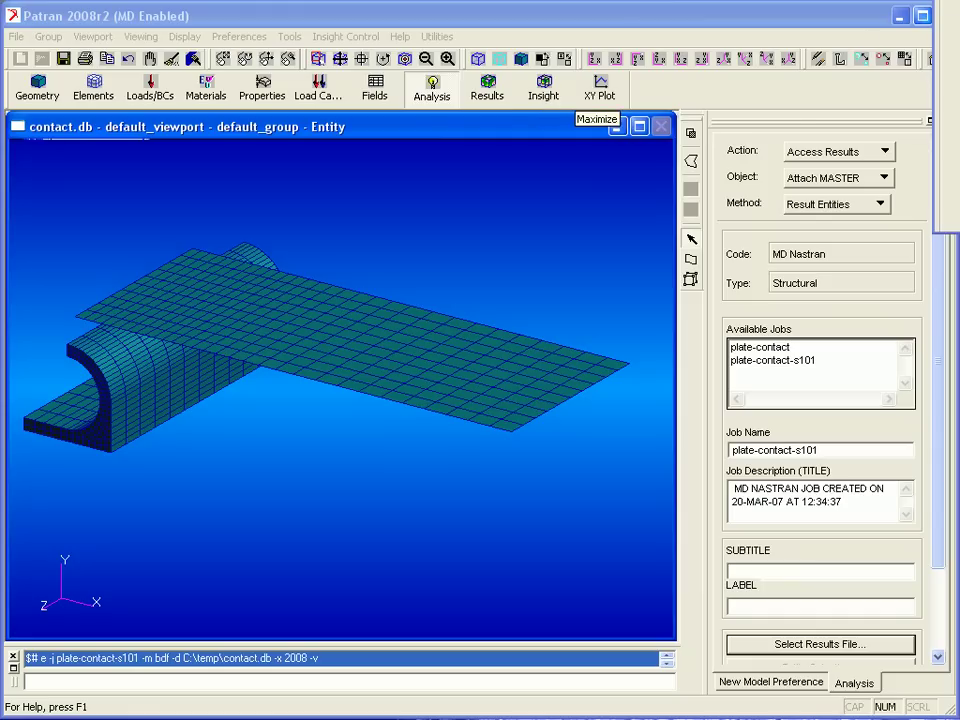
left_click(578, 155)
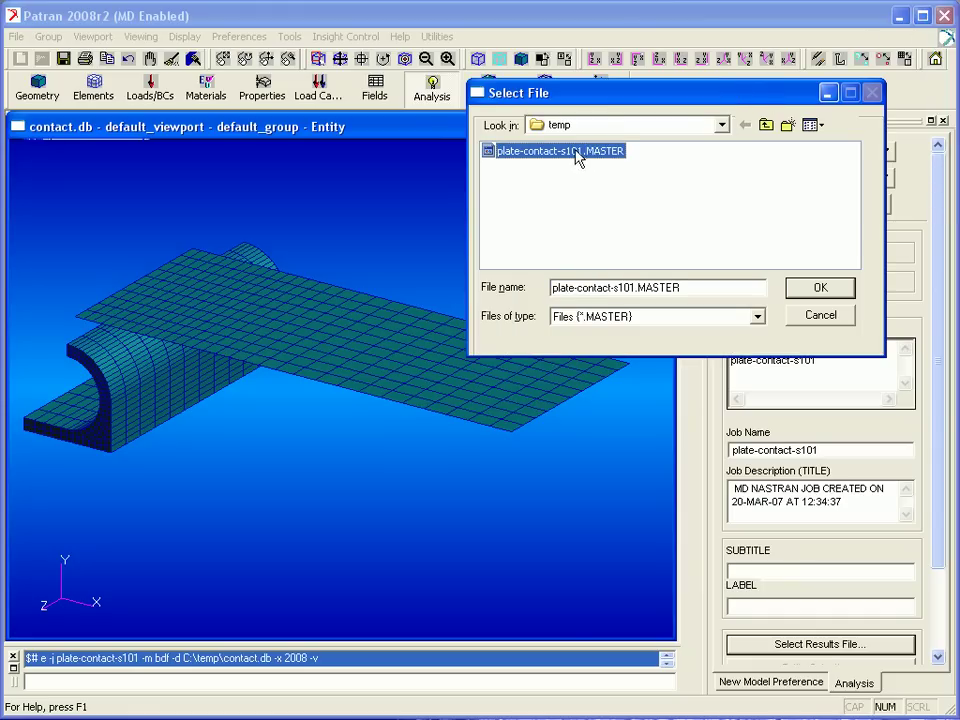
left_click(813, 290)
scroll(936, 540, "down", 3)
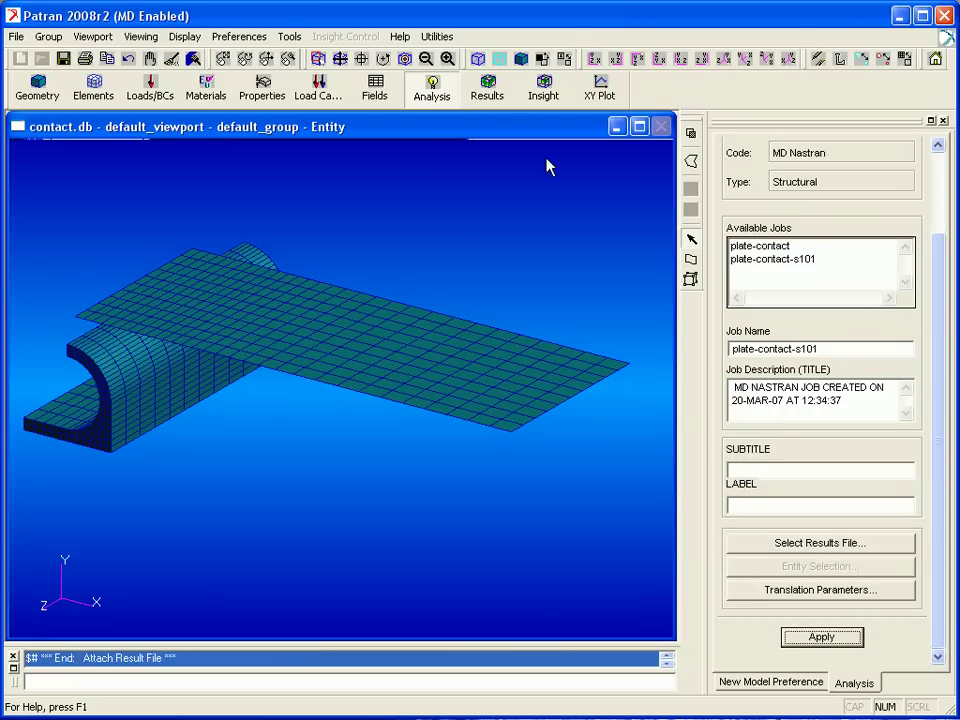
left_click(488, 90)
Step: Plot translational displacements as a true-scale deformed shape with scale factor 1.0
left_click(812, 175)
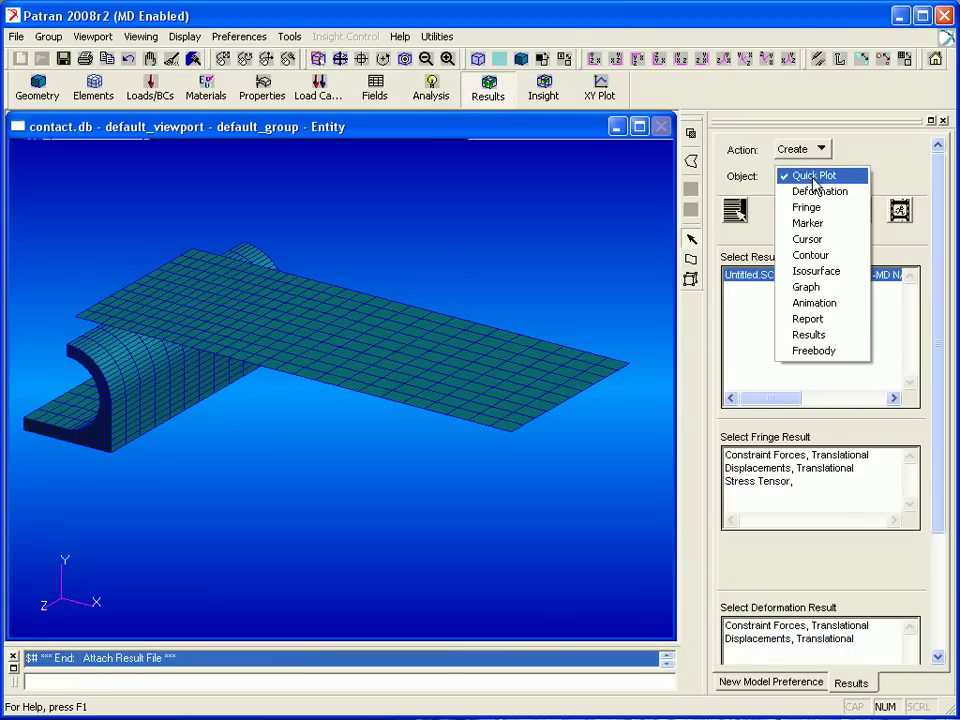
left_click(814, 191)
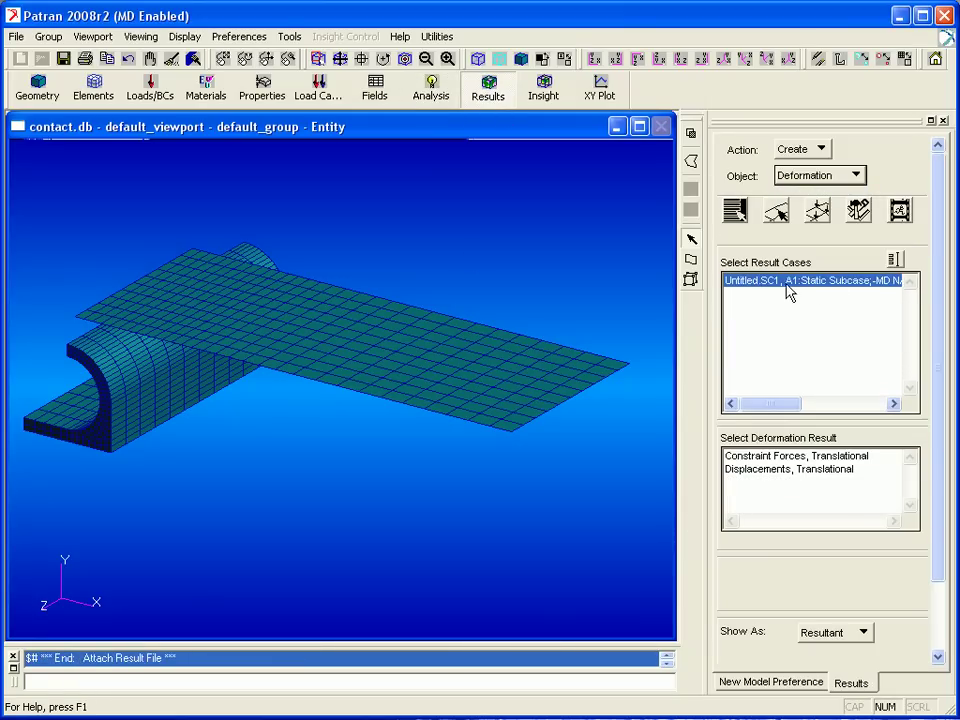
left_click(799, 470)
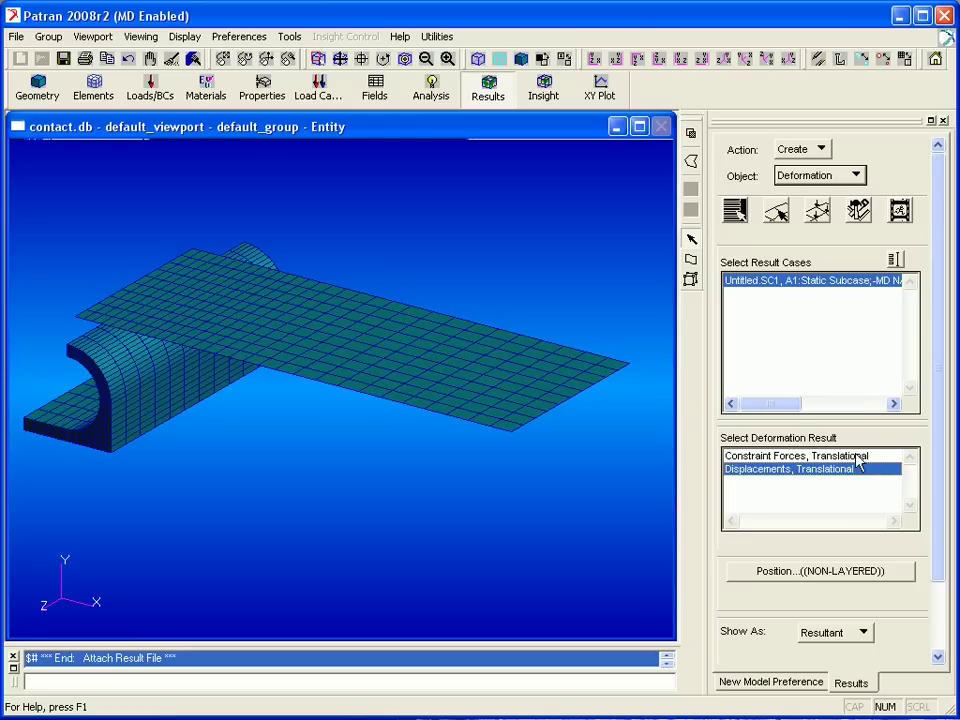
left_click(819, 212)
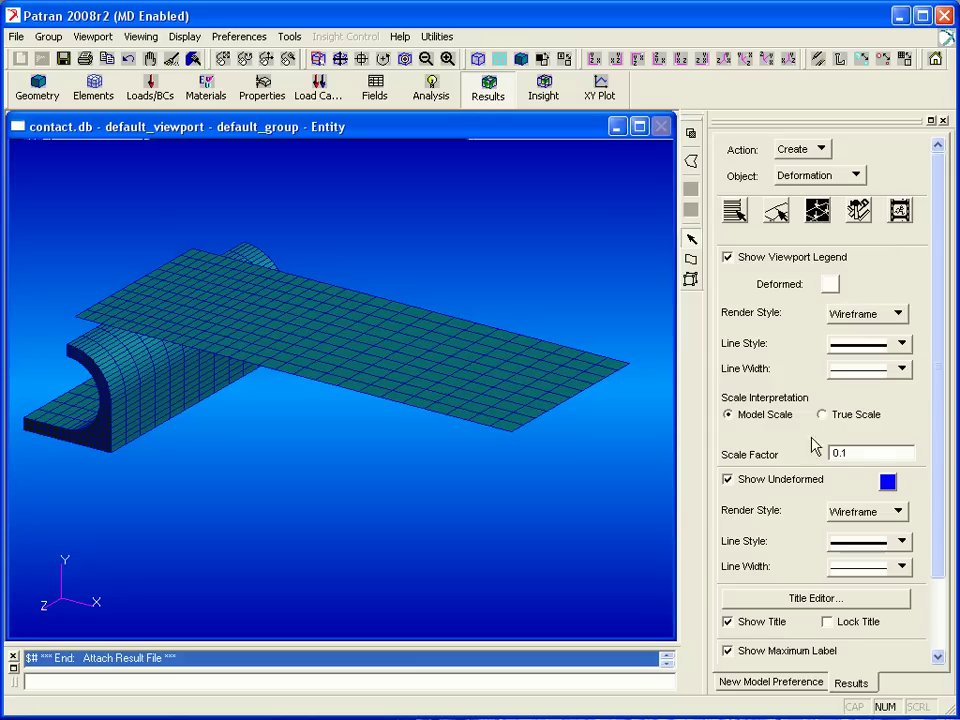
left_click(822, 415)
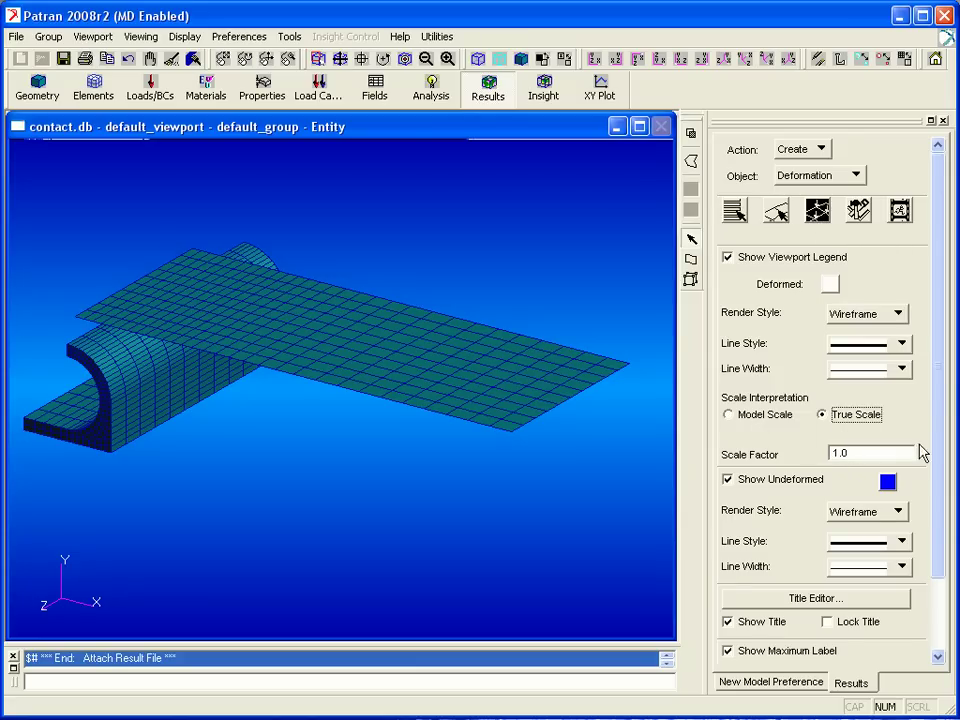
scroll(936, 574, "down", 3)
left_click(780, 637)
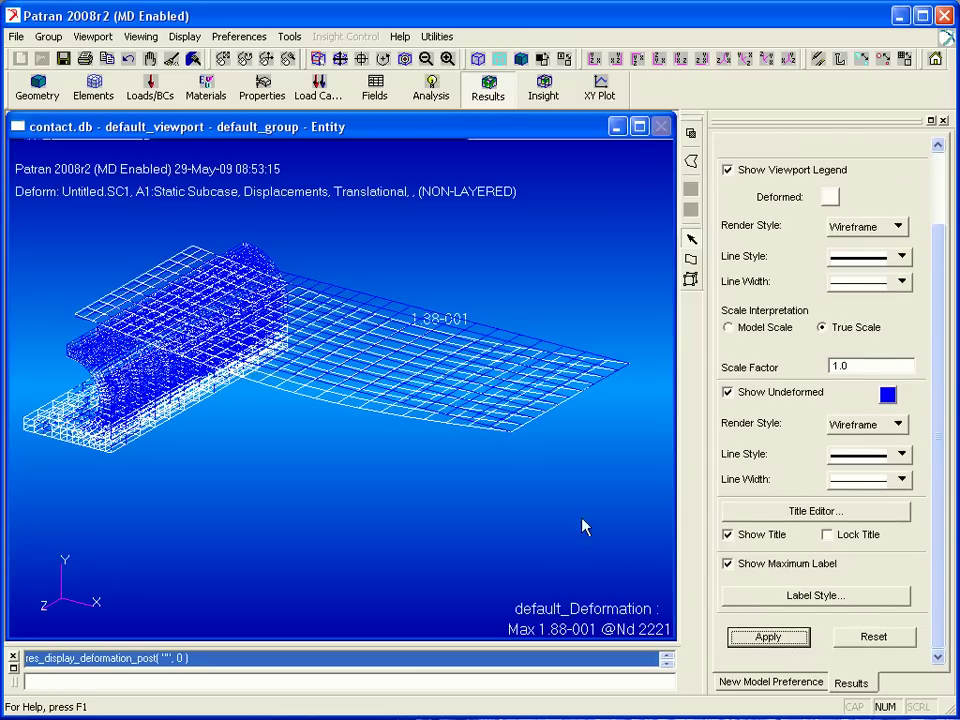
mouse_move(525, 514)
middle_mouse_down()
mouse_move(558, 497)
mouse_move(540, 495)
mouse_move(558, 502)
mouse_move(523, 514)
mouse_move(535, 512)
middle_mouse_up()
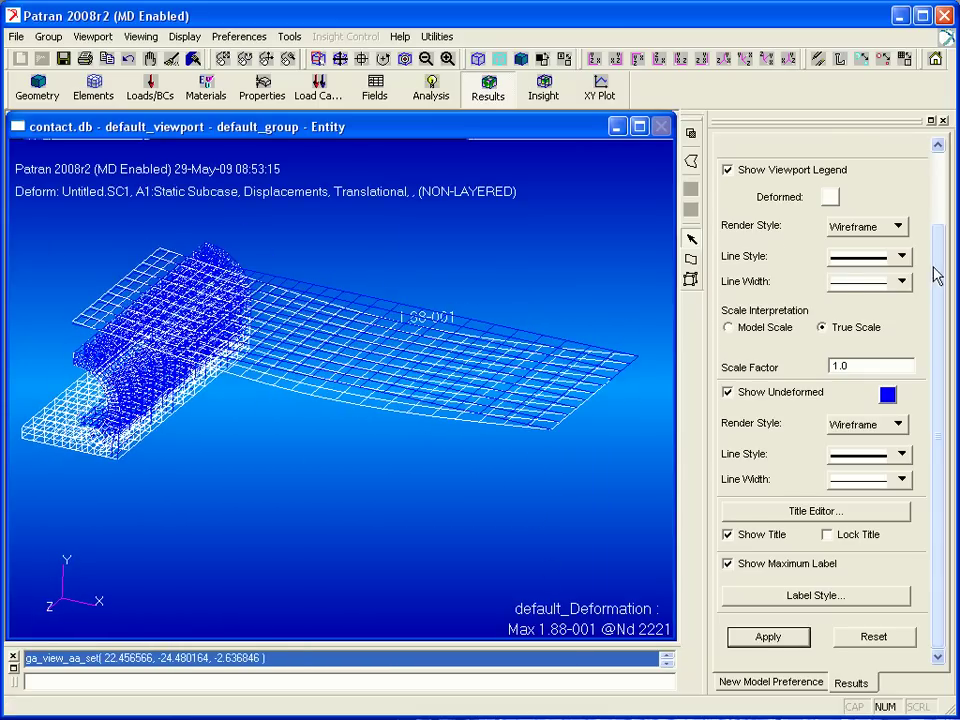
left_click_drag(936, 274, 936, 194)
left_click(831, 176)
Step: Fringe the deformed model with von Mises stress, taking the maximum across all layers
left_click(814, 208)
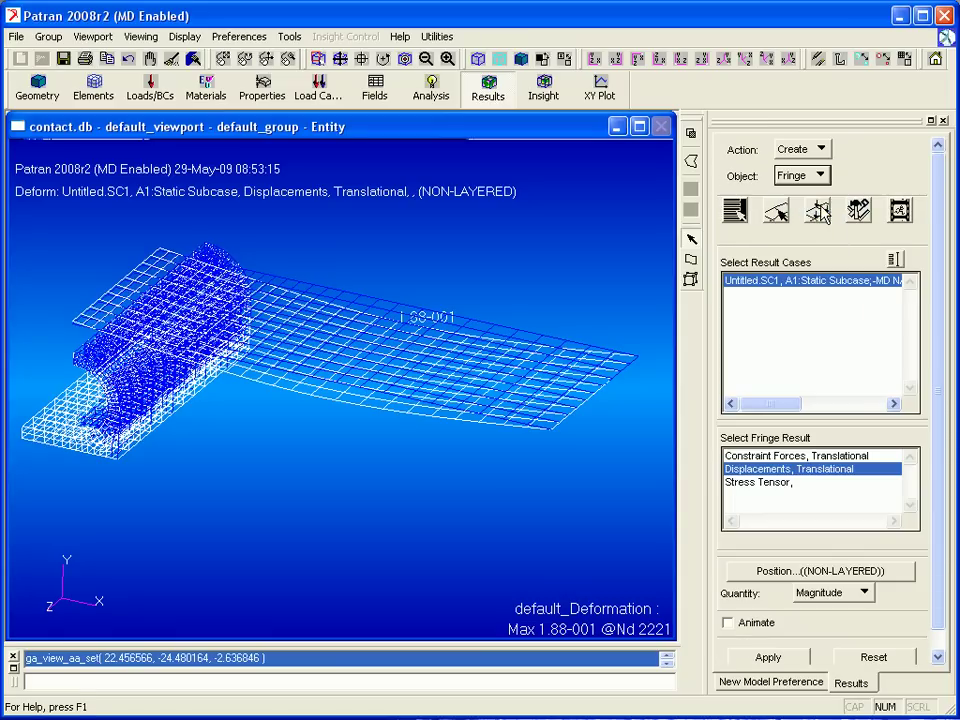
left_click(772, 486)
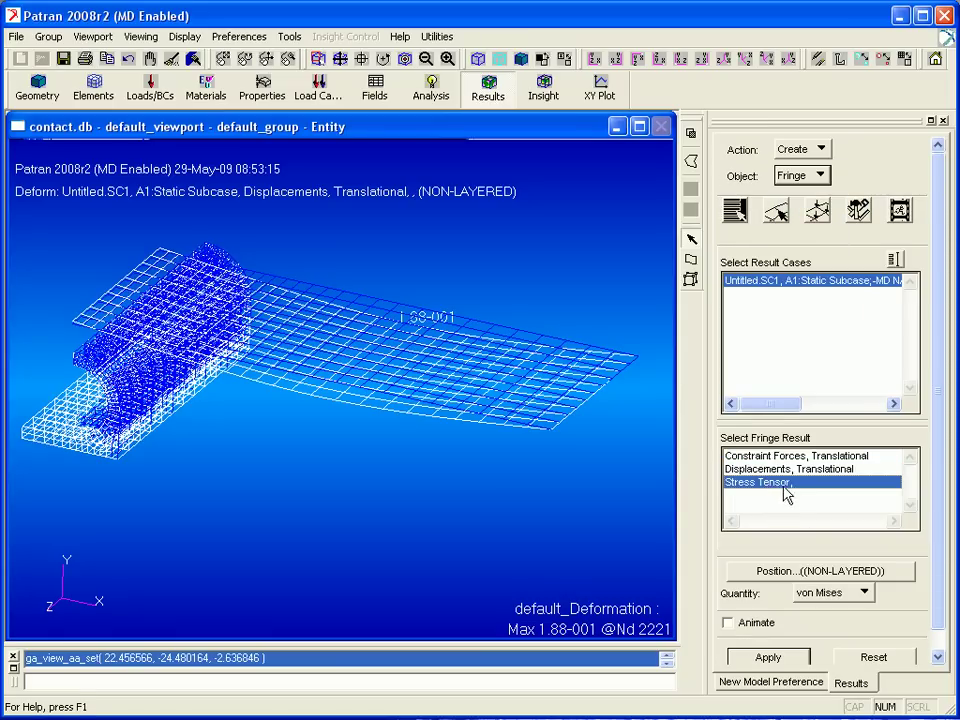
left_click(820, 571)
left_click(750, 247, "shift")
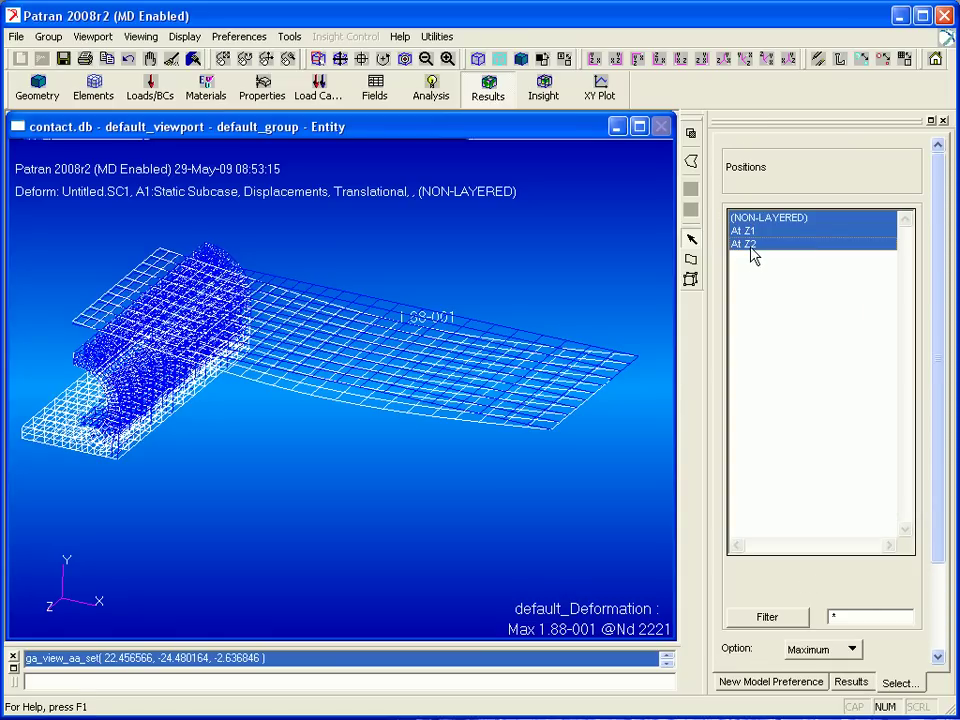
left_click(830, 650)
left_click(831, 655)
scroll(934, 650, "down", 3)
left_click(838, 618)
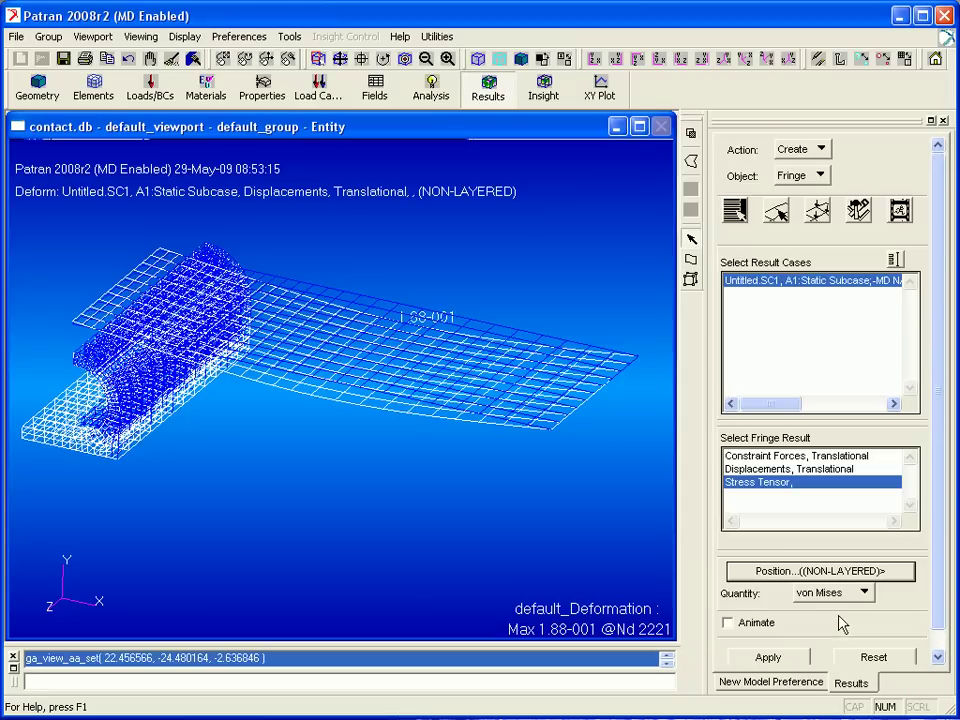
left_click(786, 658)
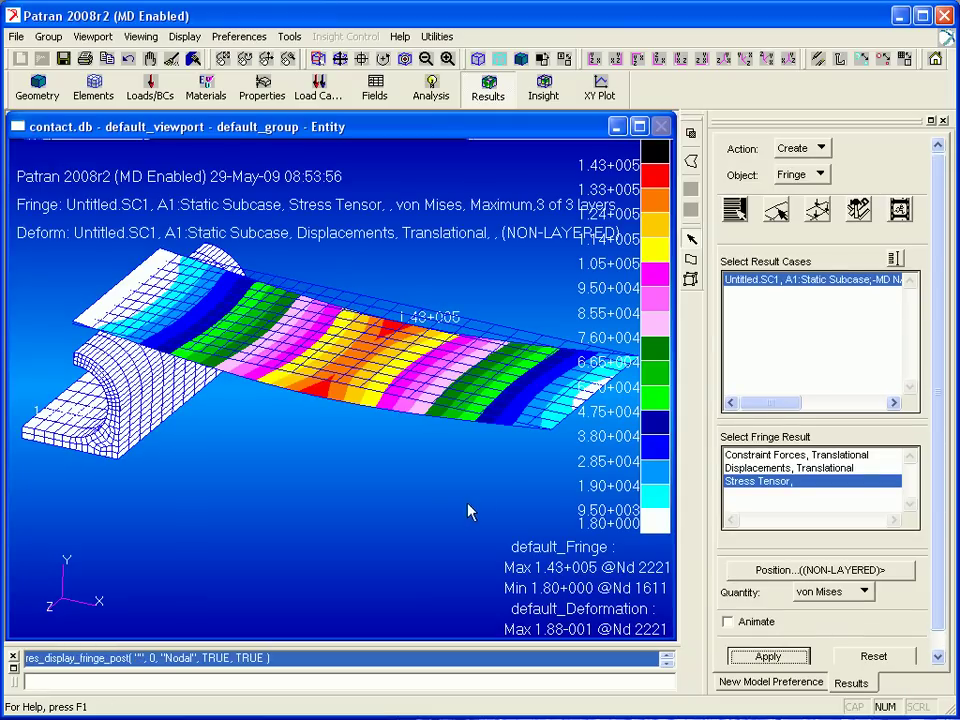